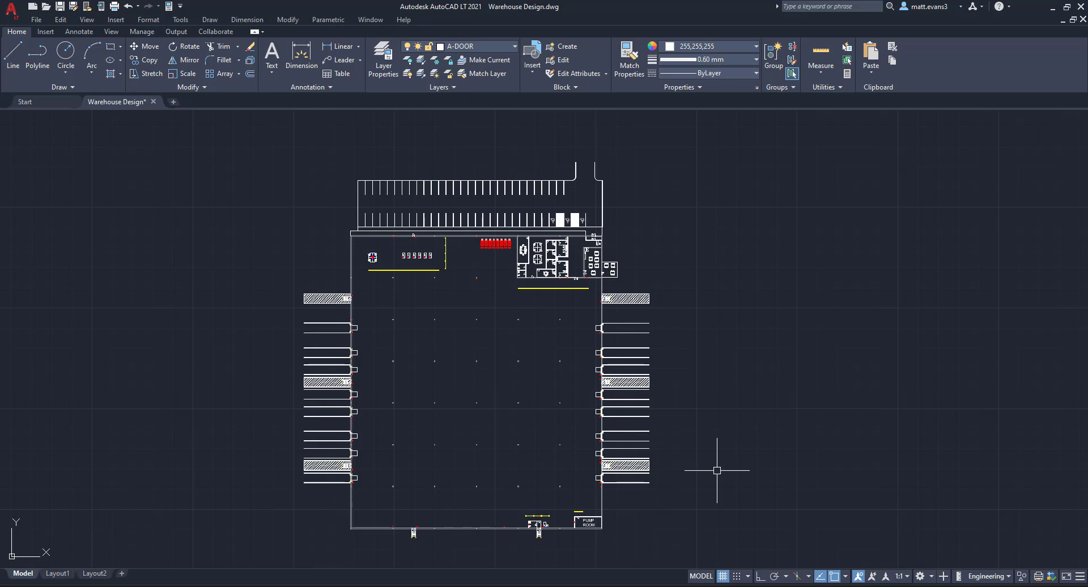
Step: Begin the storage outline with its top edge across the warehouse interior
click(13, 56)
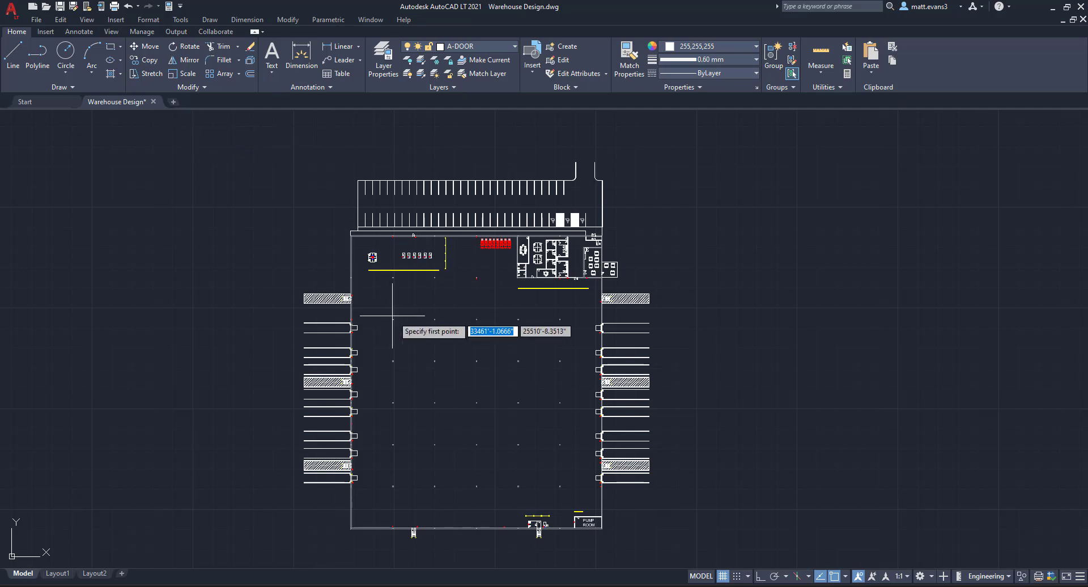
scroll(393, 318, up, 8)
click(358, 325)
scroll(356, 325, down, 8)
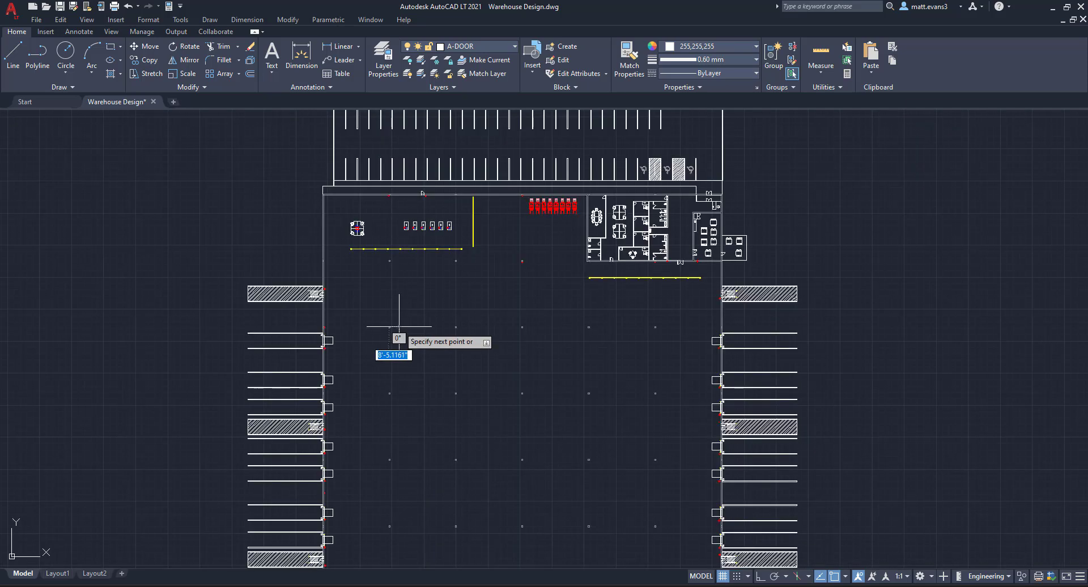
scroll(656, 327, up, 3)
click(658, 326)
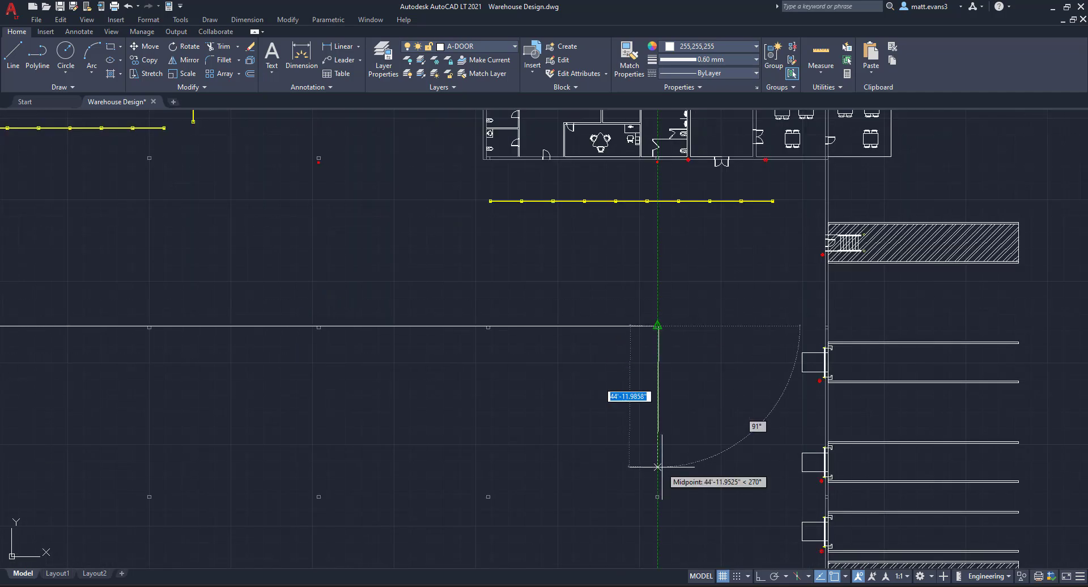
scroll(657, 467, down, 4)
scroll(595, 296, up, 2)
scroll(607, 467, up, 3)
Step: Add the right, bottom and left edges to close the rectangular outline
click(603, 442)
scroll(488, 454, down, 3)
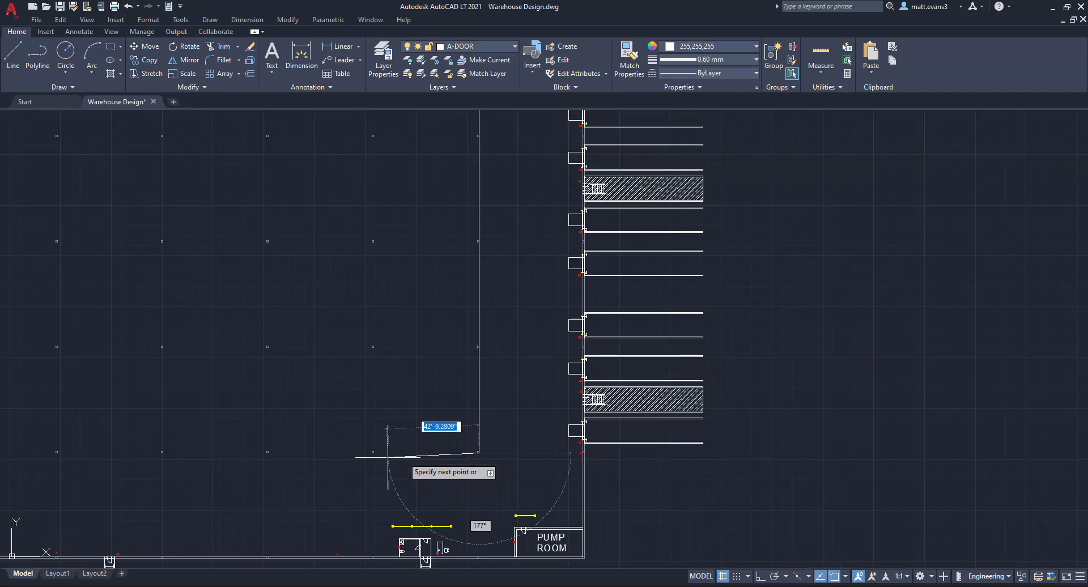
scroll(388, 457, down, 5)
scroll(449, 437, up, 6)
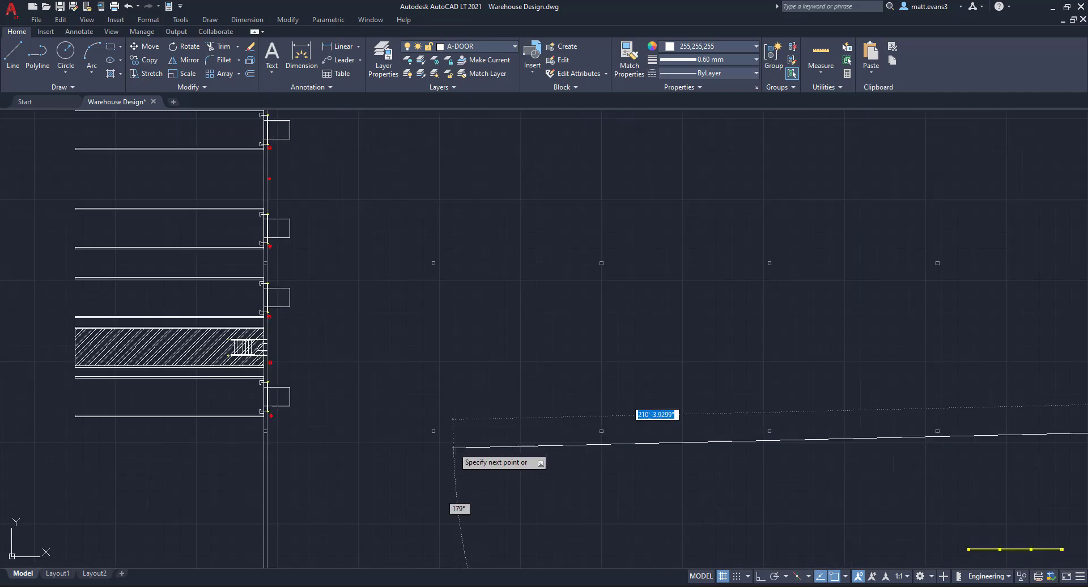
click(396, 425)
scroll(377, 345, up, 5)
scroll(374, 318, down, 2)
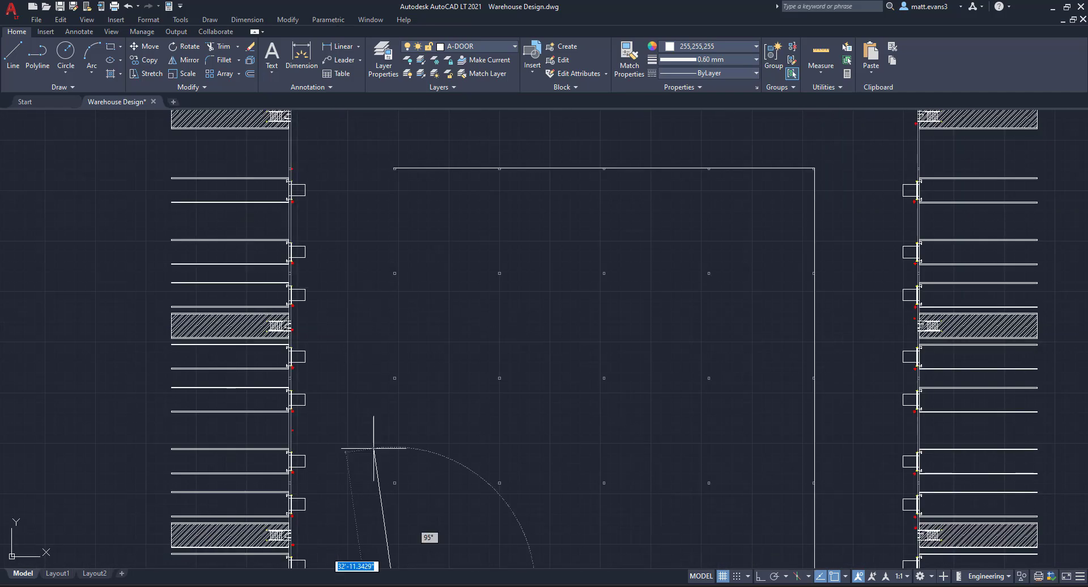
click(394, 168)
scroll(440, 262, down, 4)
key(Escape)
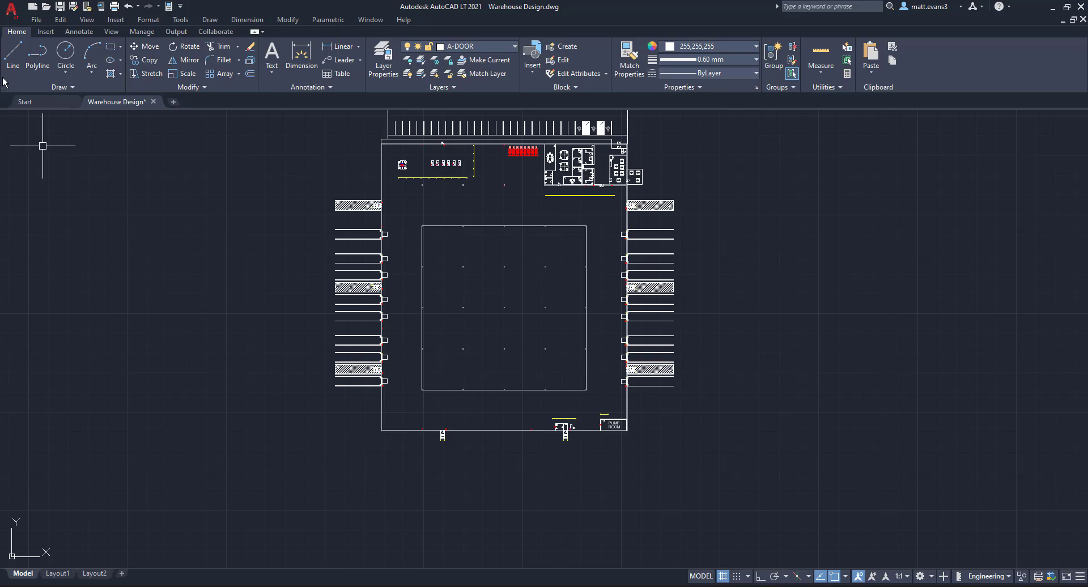
Step: Draw a vertical left edge from the rectangle's top-left corner perpendicular to the bottom edge
click(13, 54)
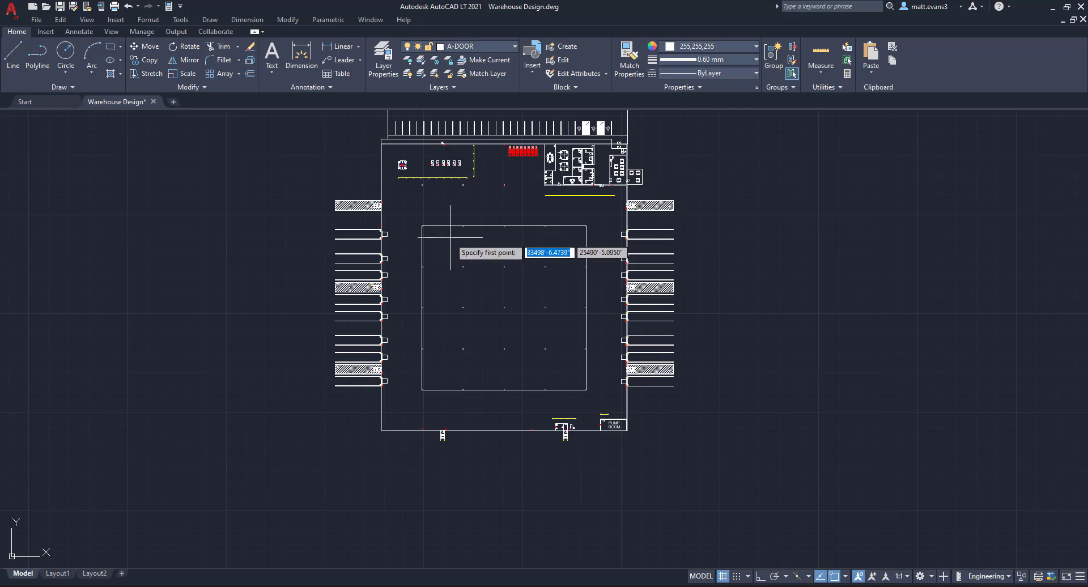
click(422, 226)
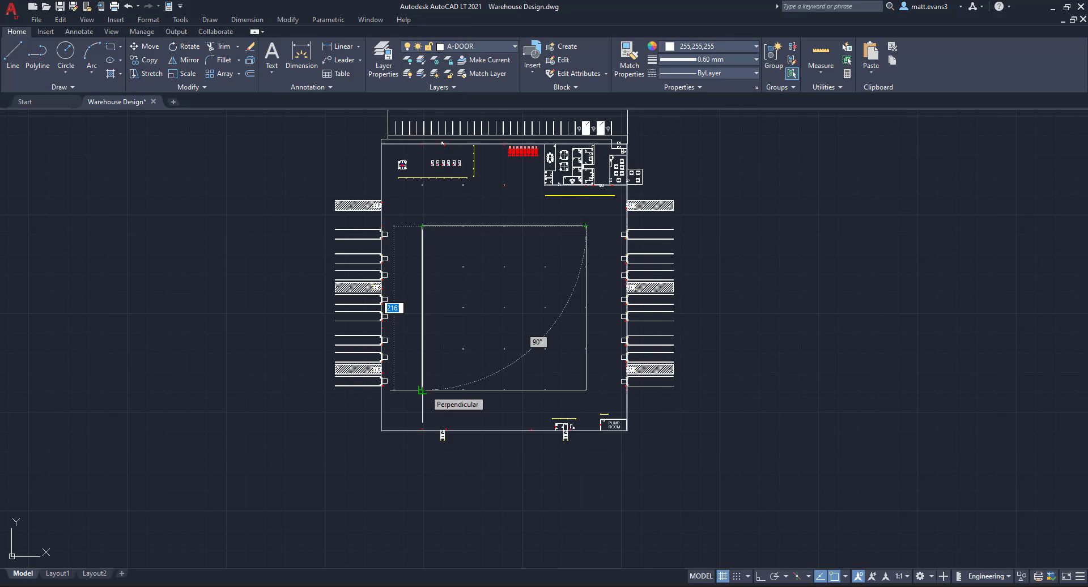
click(422, 390)
key(Escape)
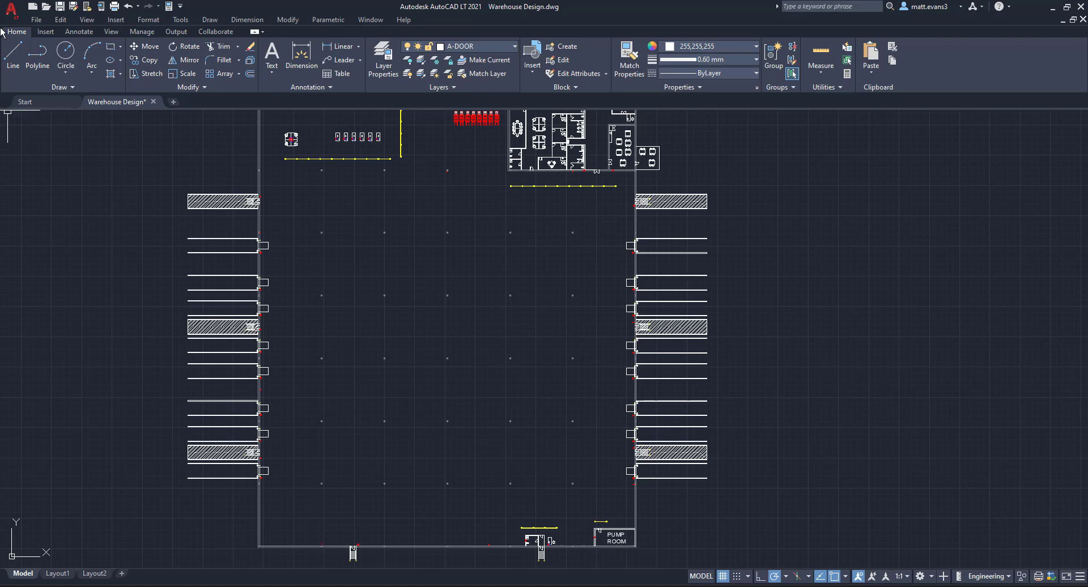
Step: Draw a closed 48 by 40 inch pallet box outline
click(12, 57)
scroll(324, 249, up, 6)
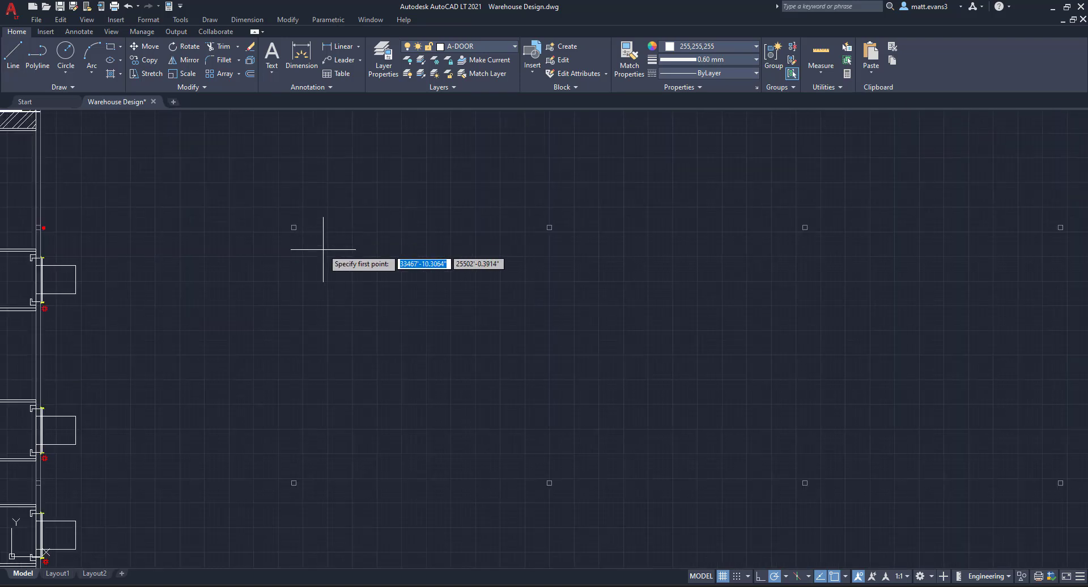
scroll(327, 251, up, 2)
click(338, 264)
text(48")
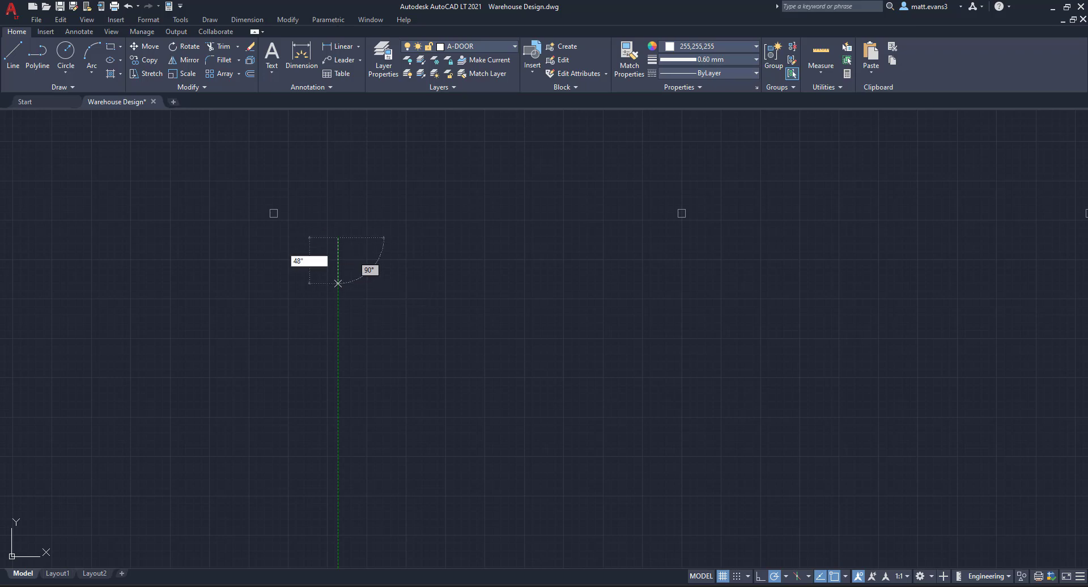
key(Return)
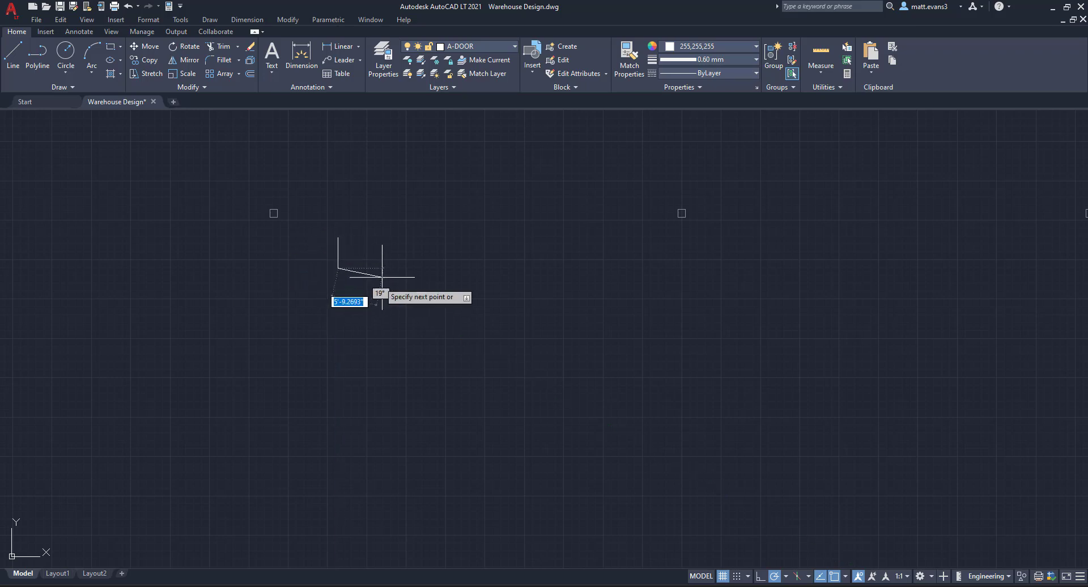
text(4'-)
text(0)
key(Return)
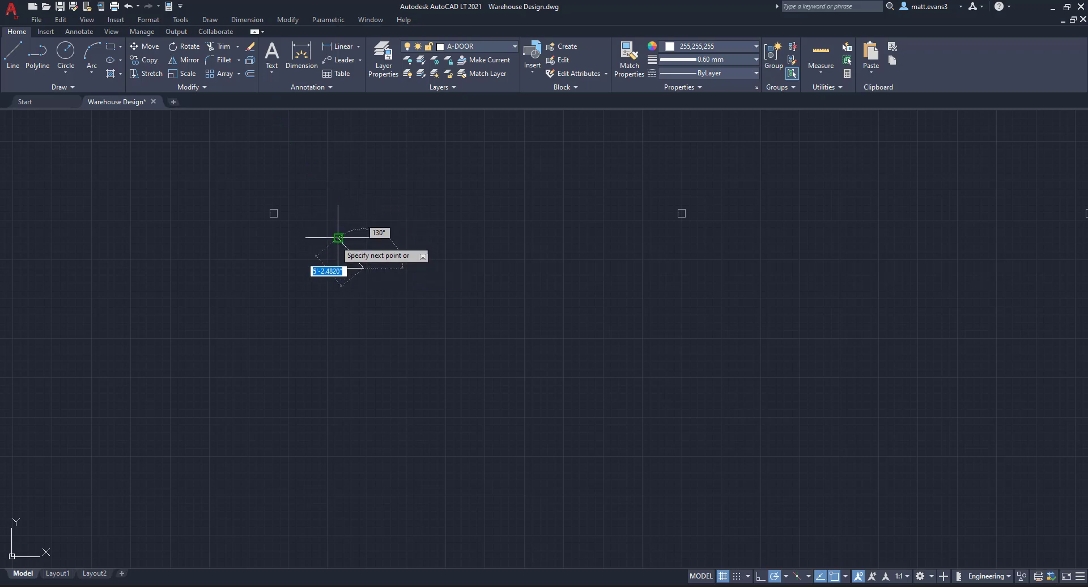
click(363, 238)
click(340, 238)
Step: Cross the pallet box with both diagonals to form an X
click(363, 267)
click(363, 238)
click(338, 268)
key(Escape)
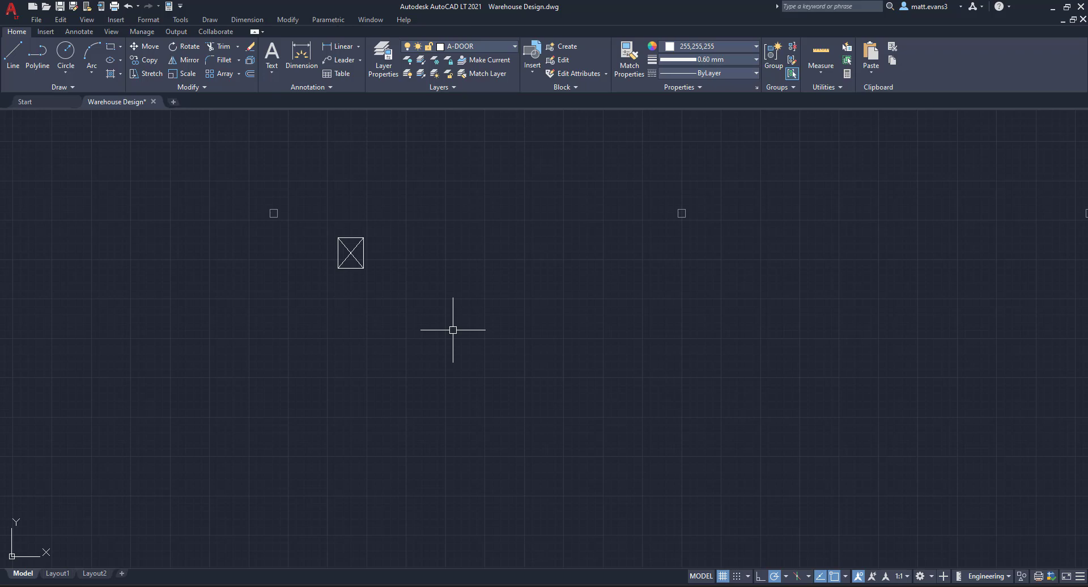
Step: Add a 2-inch spacer line from the pallet's lower-right corner
scroll(396, 300, up, 6)
scroll(374, 255, down, 2)
scroll(374, 255, down, 2)
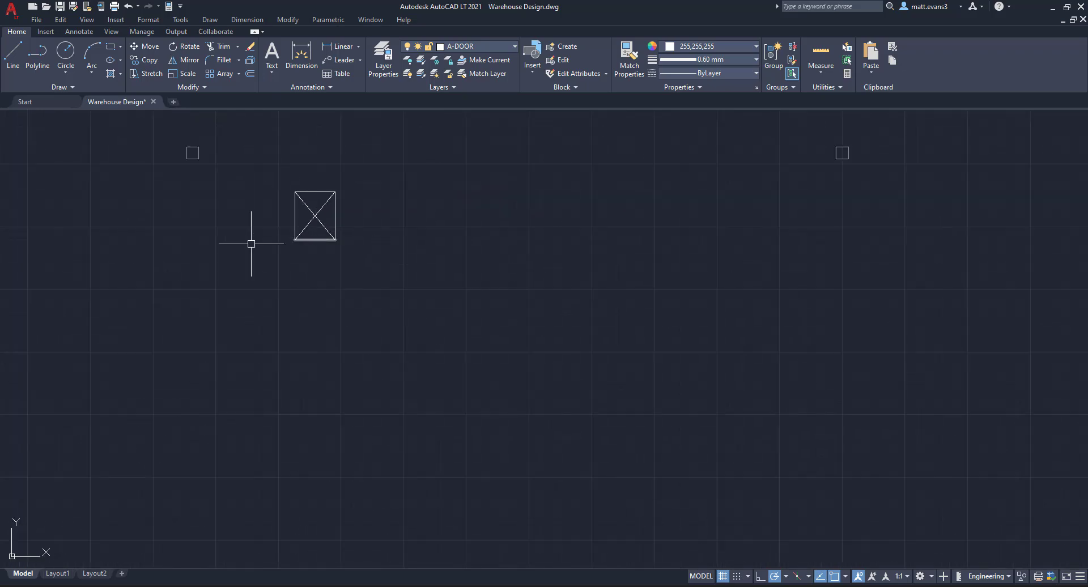
click(12, 52)
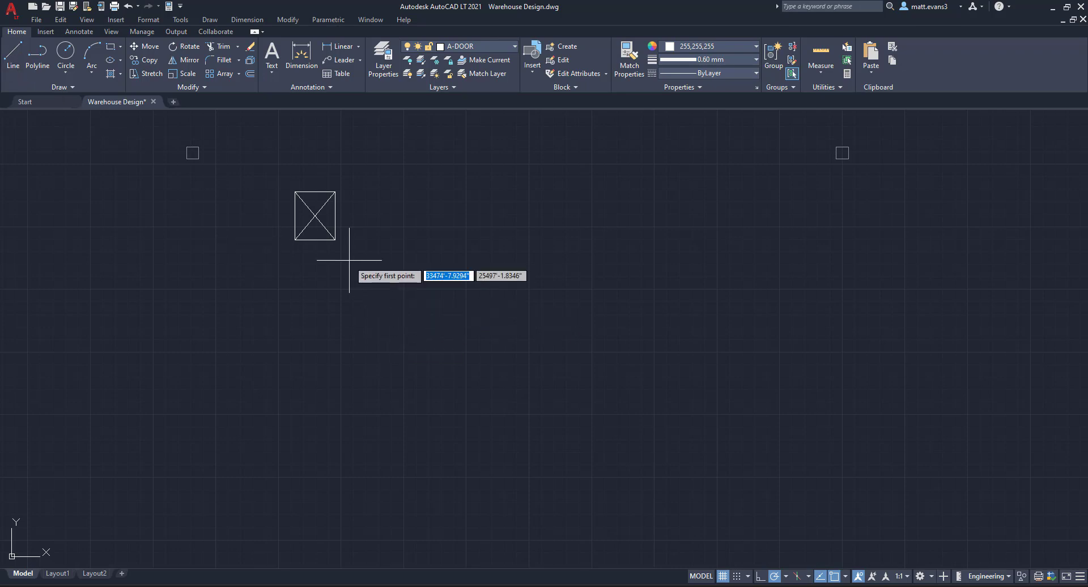
scroll(342, 243, up, 5)
click(310, 220)
text(2)
key(Return)
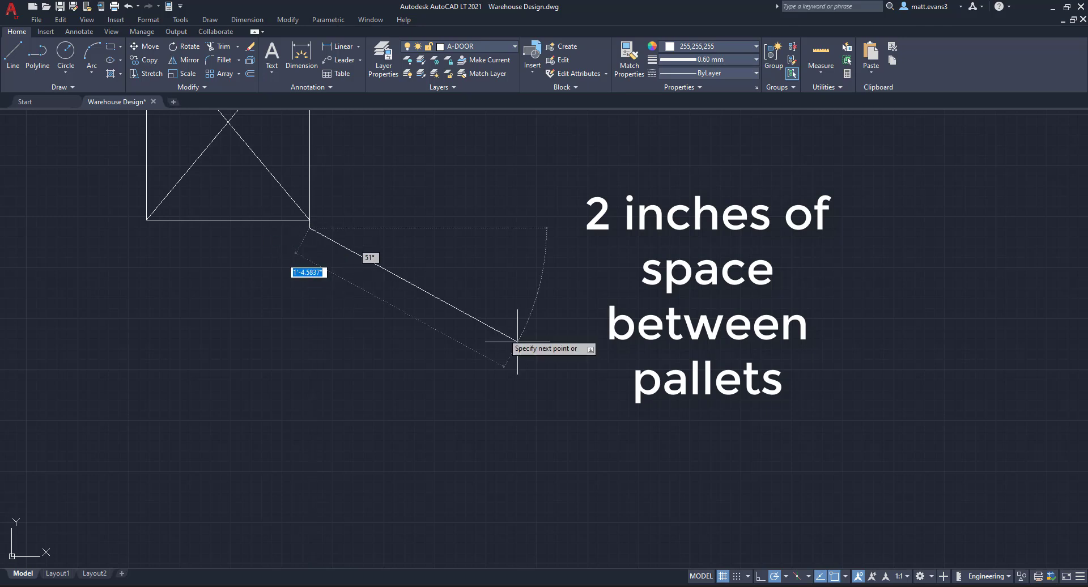
key(Escape)
scroll(476, 335, down, 2)
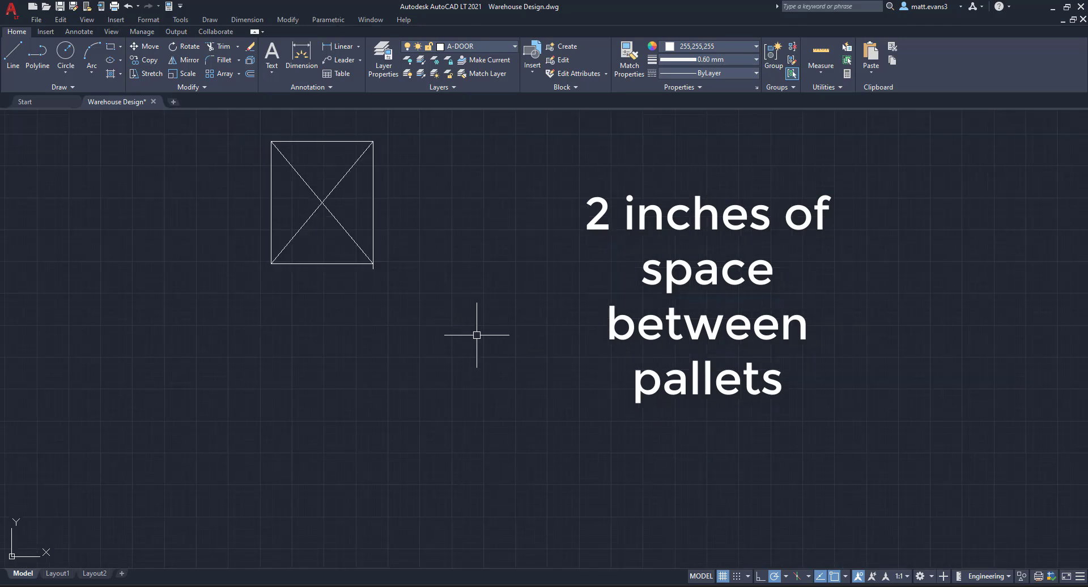
Step: Select the crossed pallet box and place a copy directly below it
click(256, 125)
click(406, 313)
right_click(407, 312)
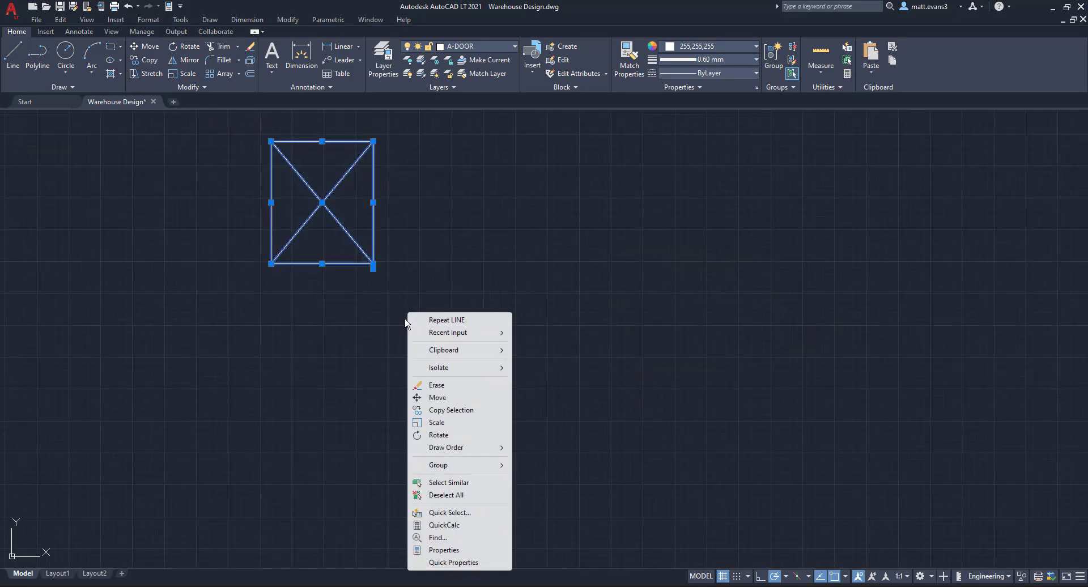
click(453, 410)
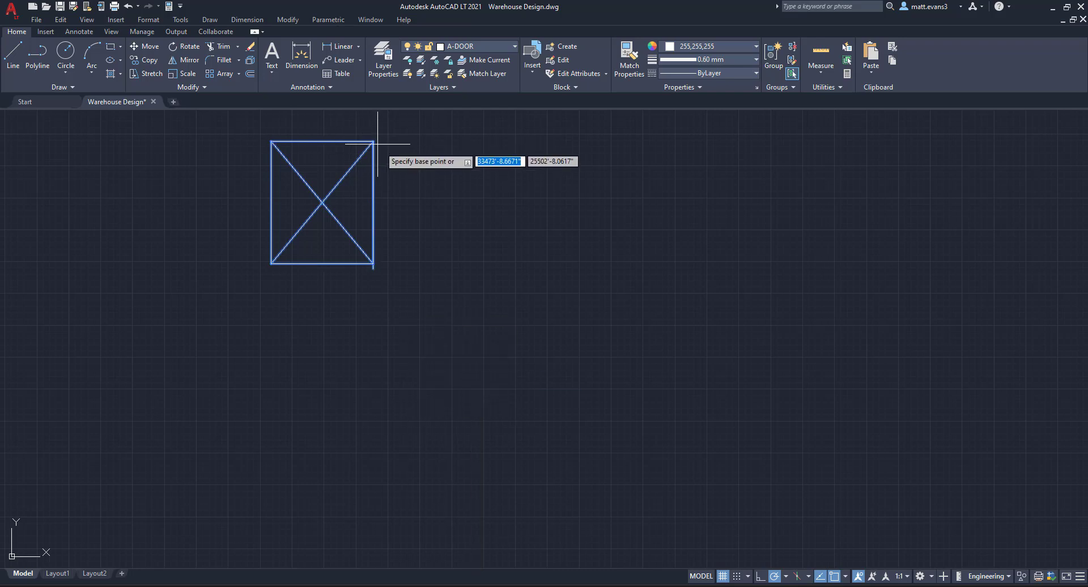
click(373, 142)
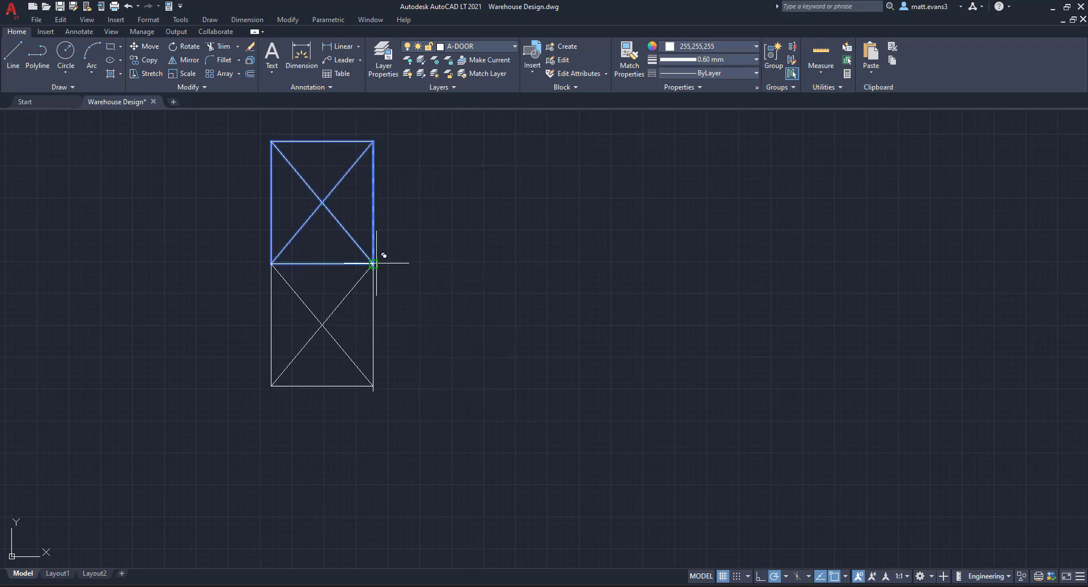
click(375, 390)
Step: Place further pallet copies below to complete the four-box column
scroll(437, 369, down, 2)
middle_drag(437, 369, 393, 293)
scroll(357, 411, up, 2)
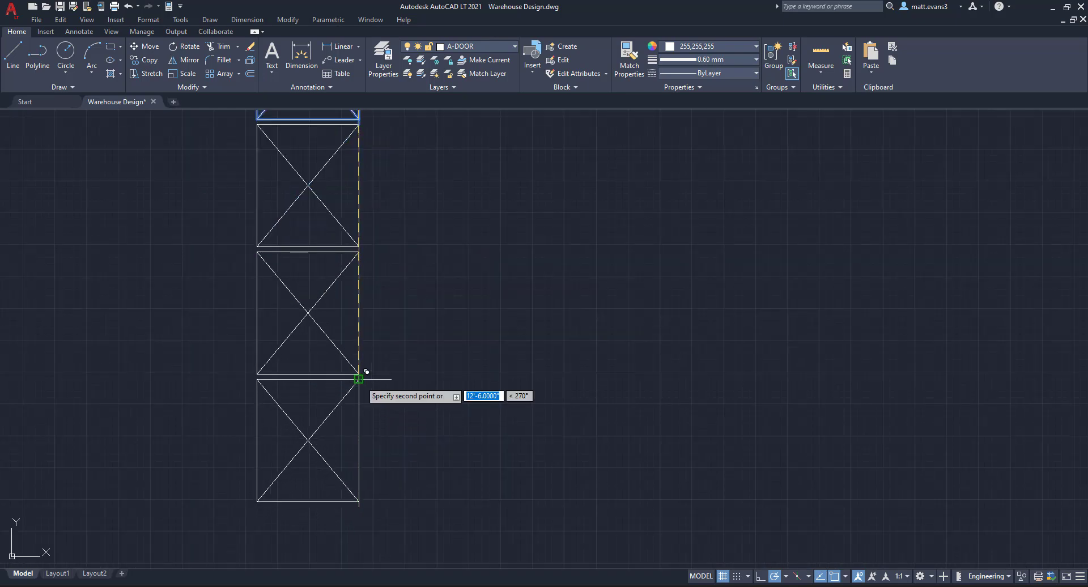
click(359, 379)
key(Return)
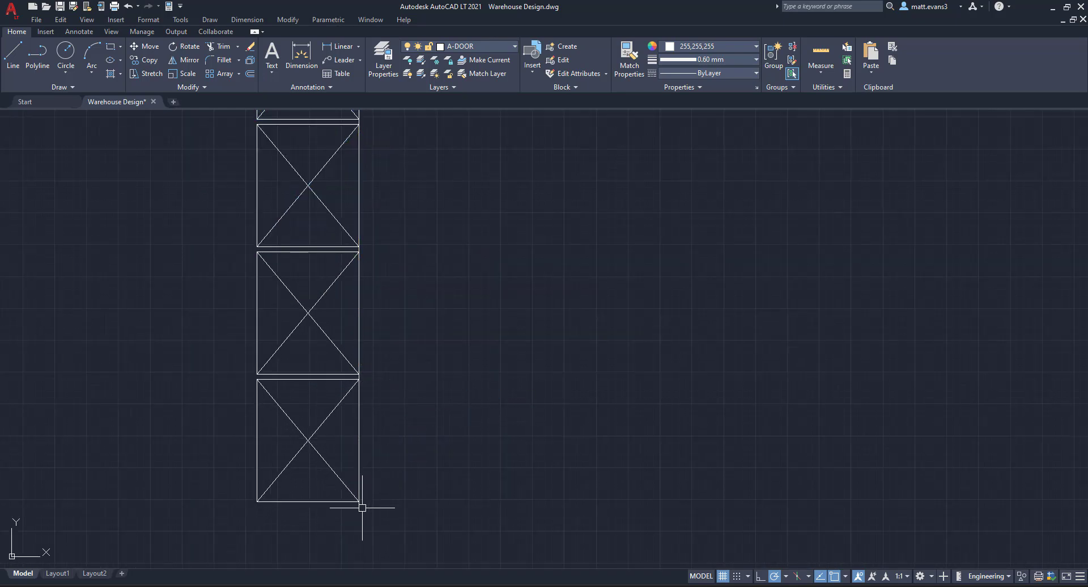
scroll(357, 373, up, 2)
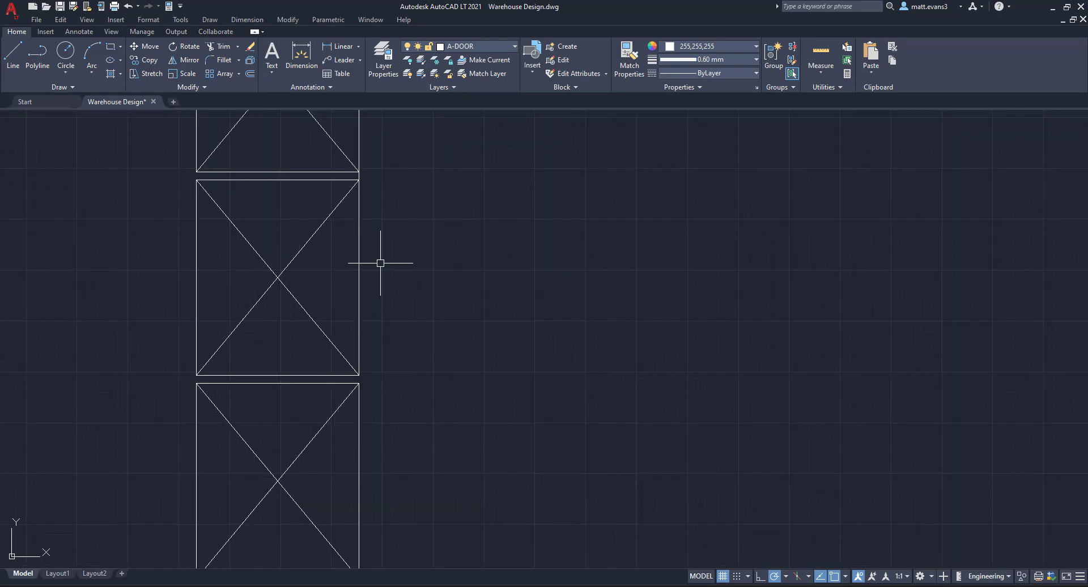
scroll(369, 201, down, 4)
scroll(374, 148, up, 6)
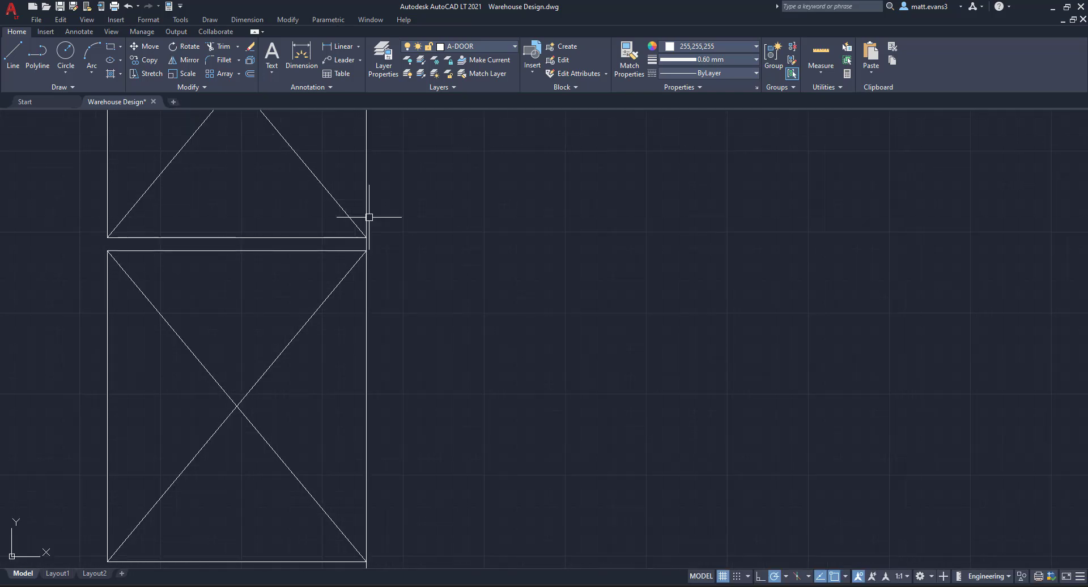
scroll(449, 289, down, 2)
scroll(396, 479, up, 2)
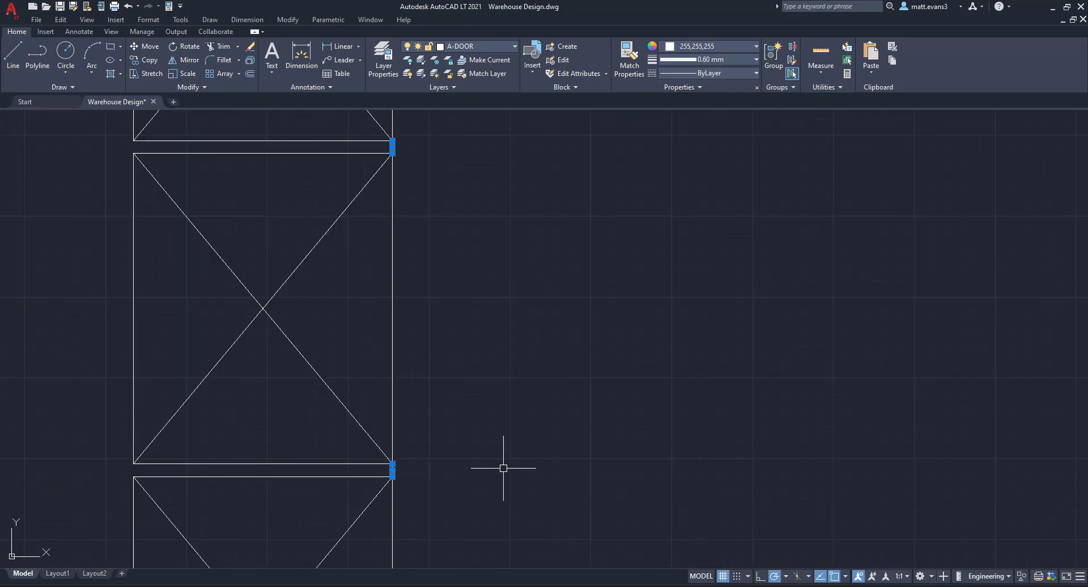
scroll(499, 461, down, 5)
middle_drag(493, 461, 462, 330)
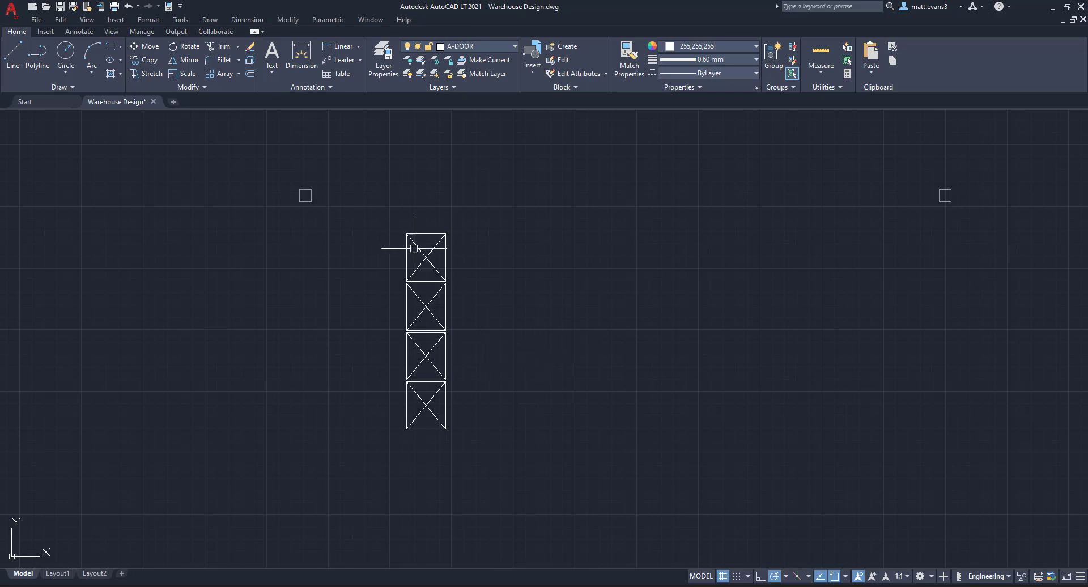
Step: Move the four-box rack column left to its new position
click(381, 223)
click(484, 456)
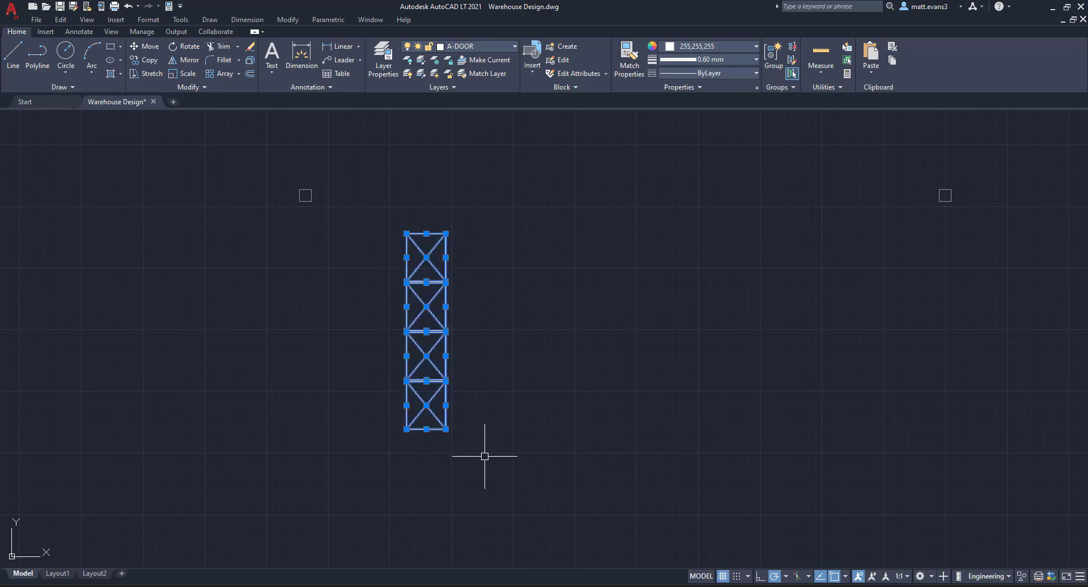
right_click(506, 307)
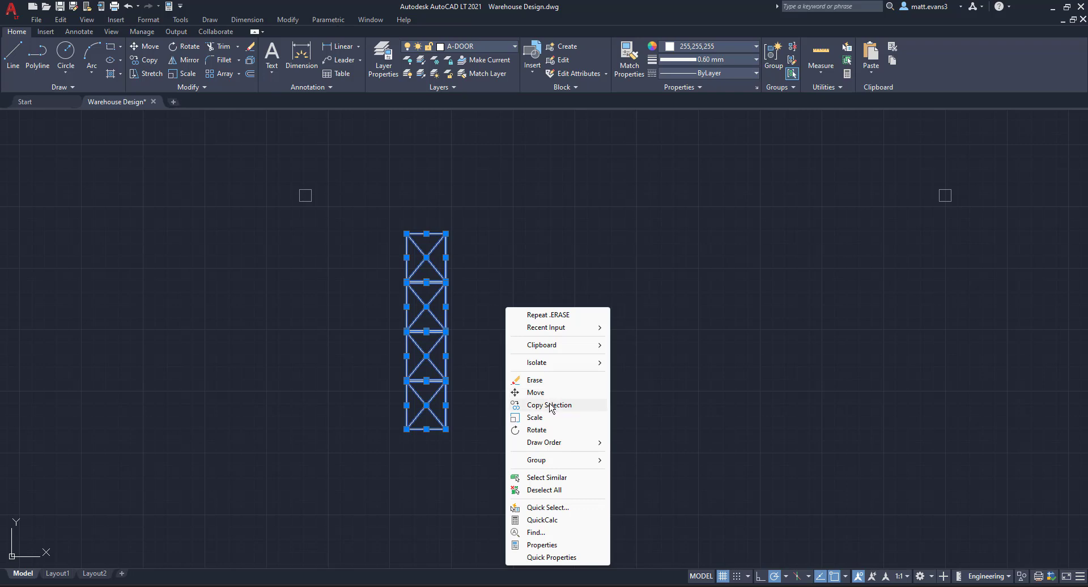
click(535, 392)
click(406, 233)
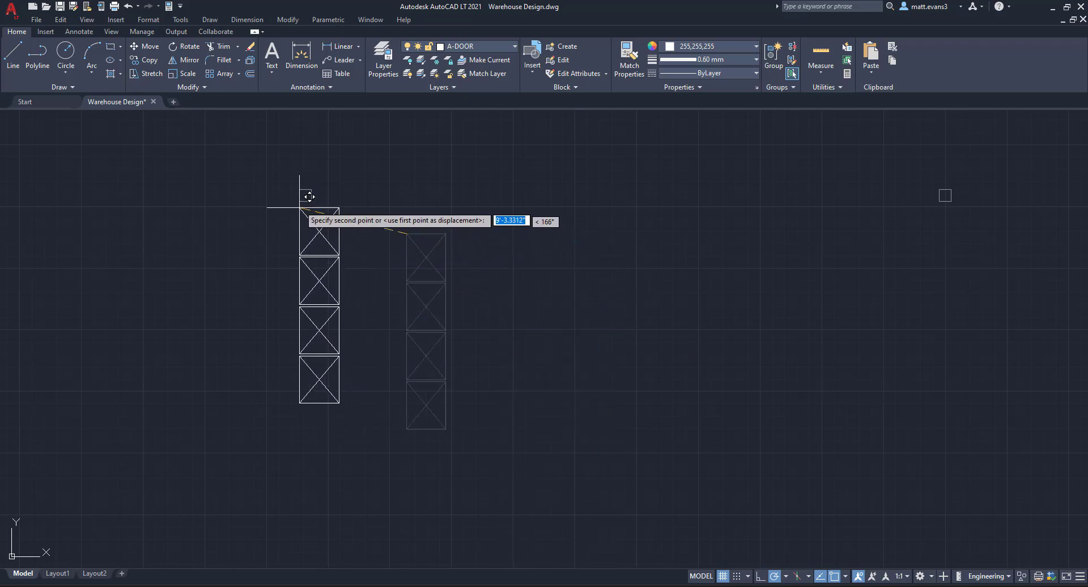
click(299, 208)
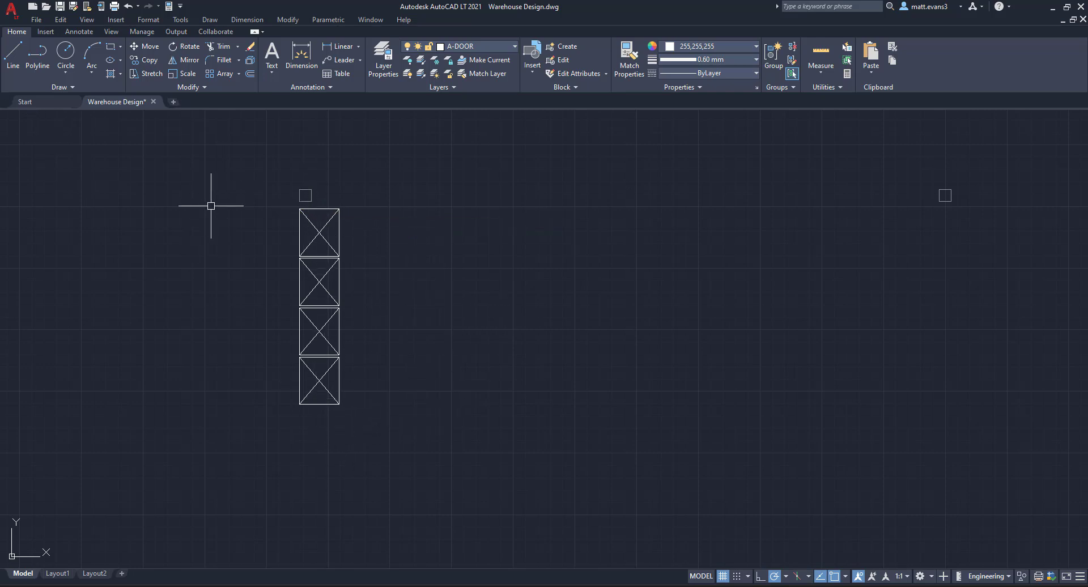
Step: Draw a 6-inch spacer line sideways from the bottom box's right corner
click(12, 57)
scroll(340, 400, up, 8)
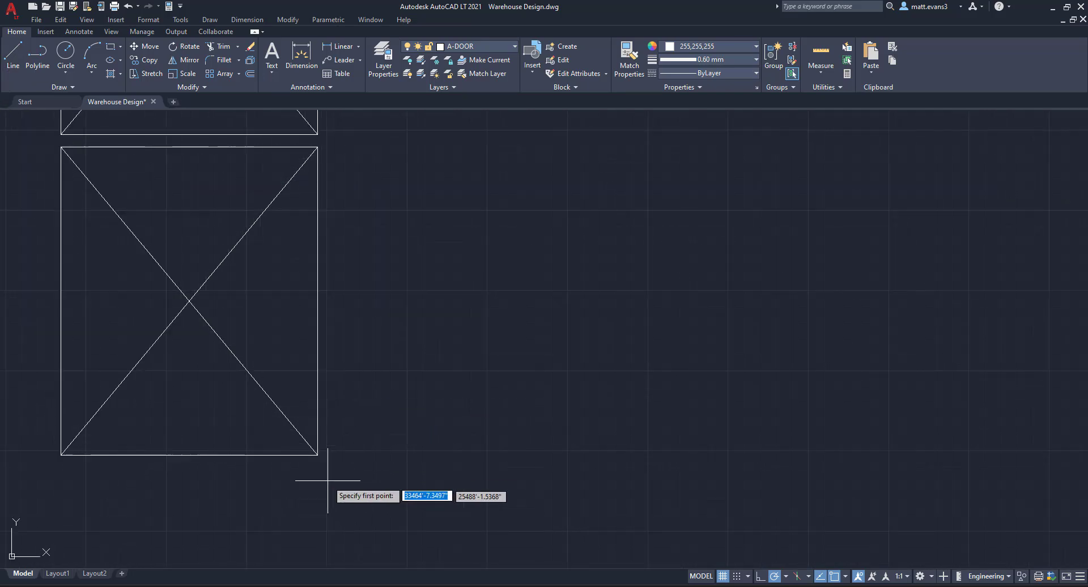
click(317, 454)
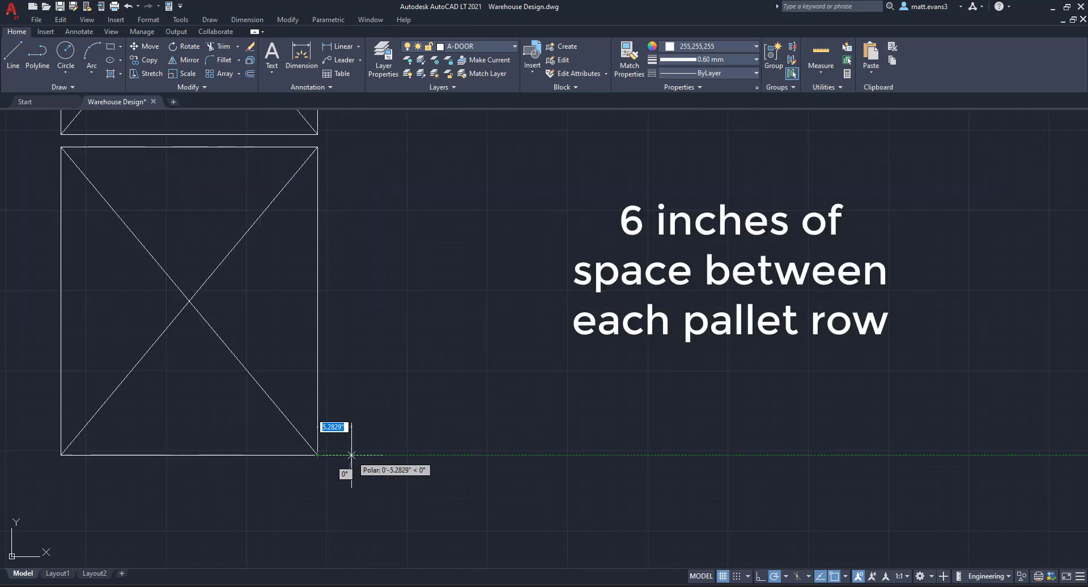
text(6)
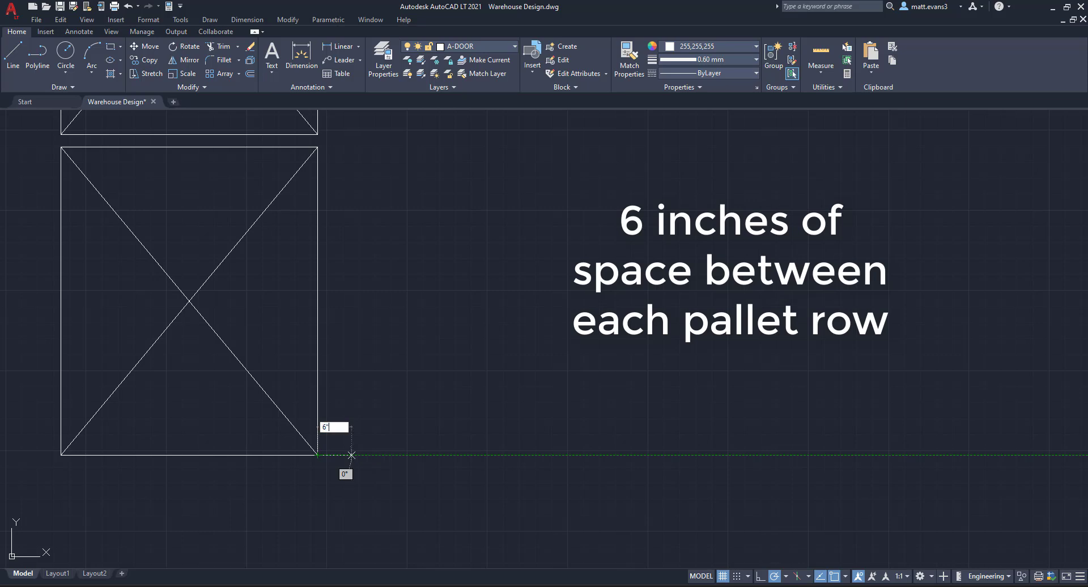
key(Return)
key(Return)
scroll(399, 463, down, 2)
scroll(399, 463, down, 1)
click(299, 144)
Step: Copy the column and spacer seven times to the right, each snapped to the previous spacer end
click(476, 507)
right_click(487, 439)
click(539, 284)
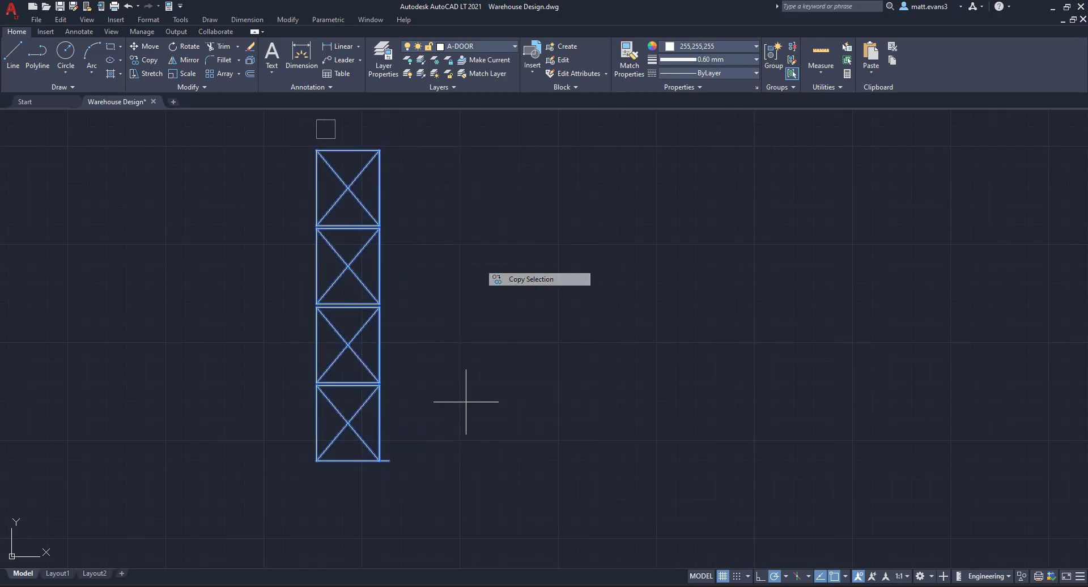
click(316, 460)
click(389, 461)
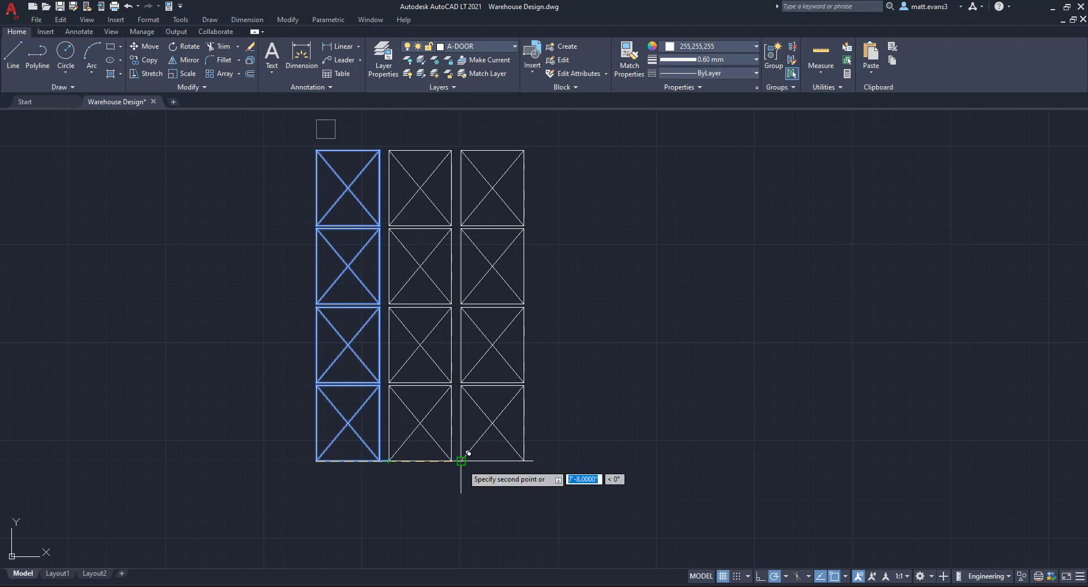
click(461, 460)
click(533, 460)
click(605, 461)
click(677, 461)
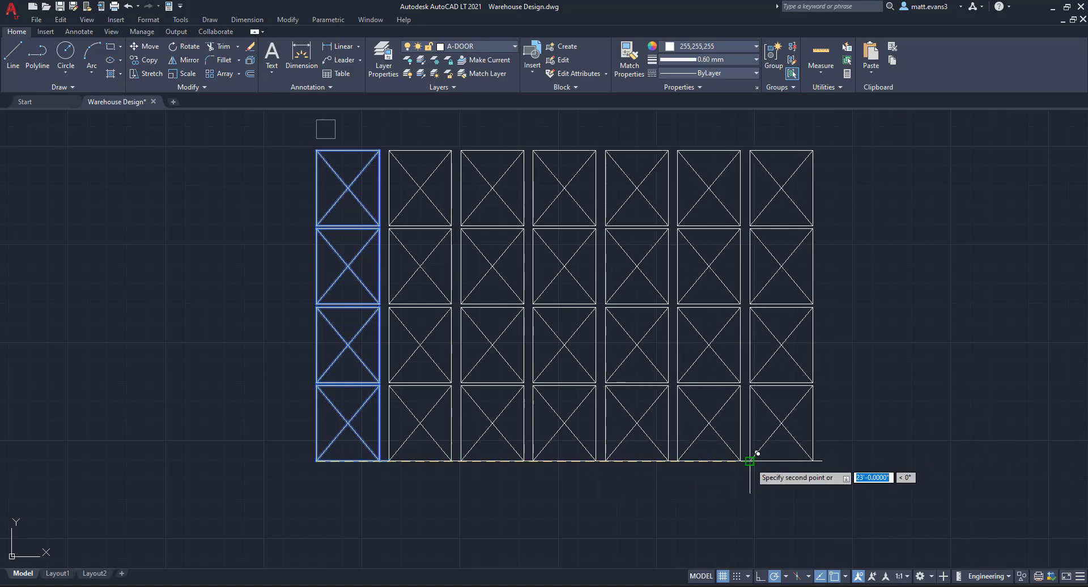
click(750, 460)
click(822, 460)
key(Return)
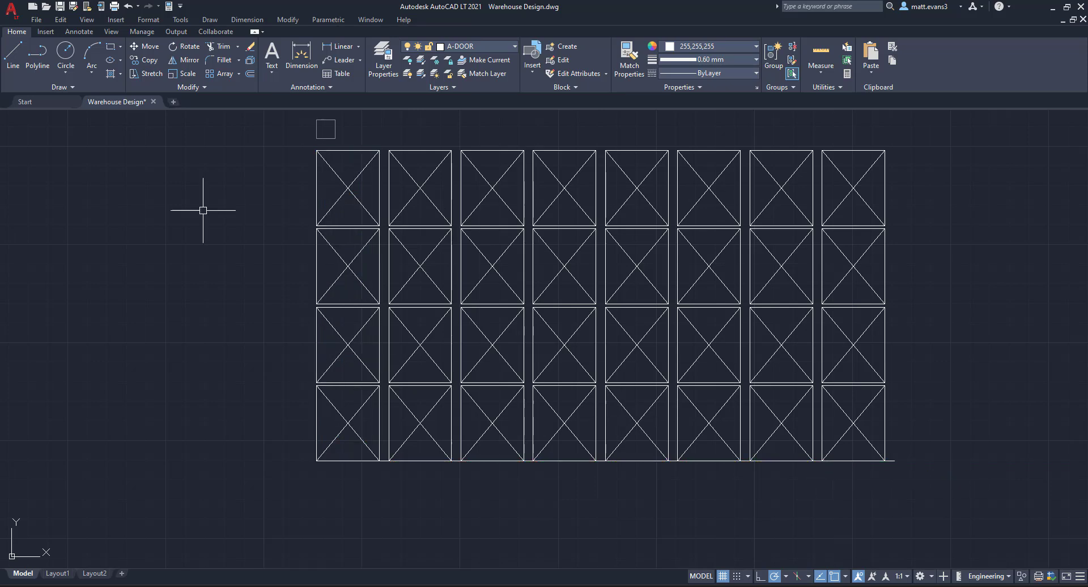
Step: Select all eight rack columns and copy them from their bottom-left corner
click(294, 149)
click(917, 504)
right_click(625, 264)
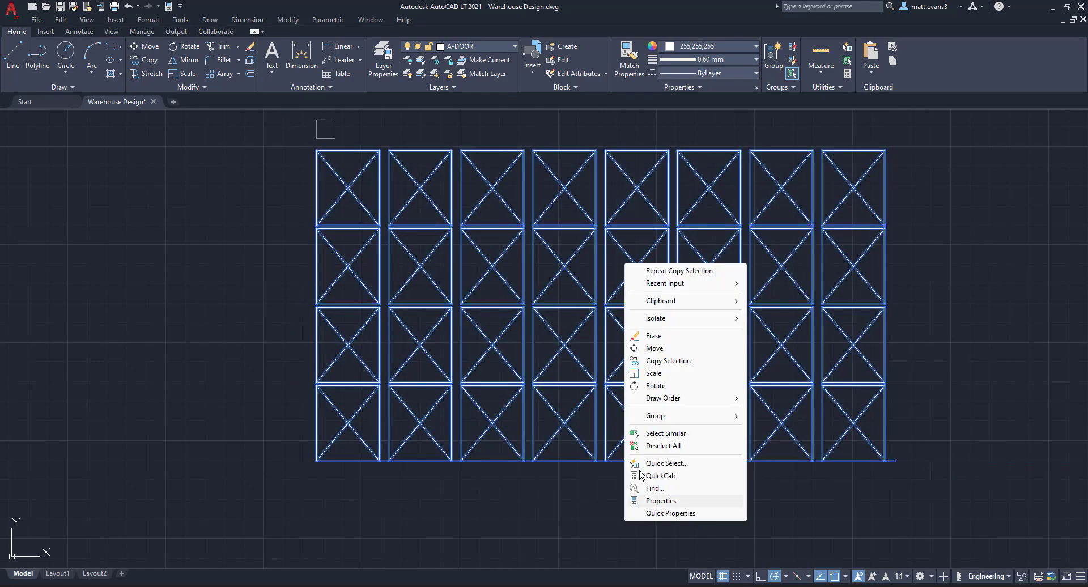
click(654, 348)
click(316, 461)
Step: Pan along the baseline to place the eight-column copies end to end
middle_drag(955, 457, 521, 497)
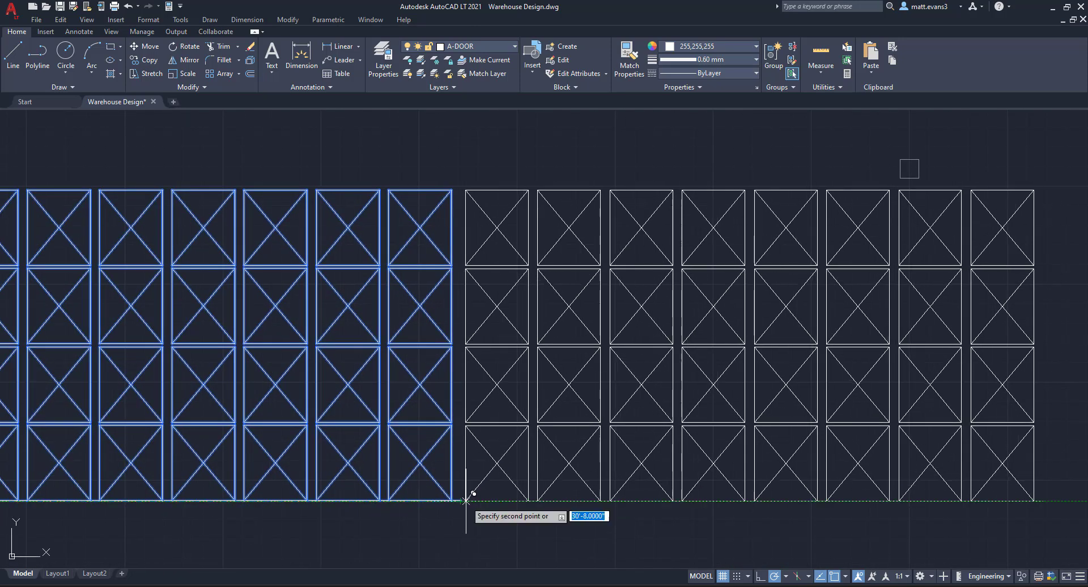
scroll(683, 459, down, 4)
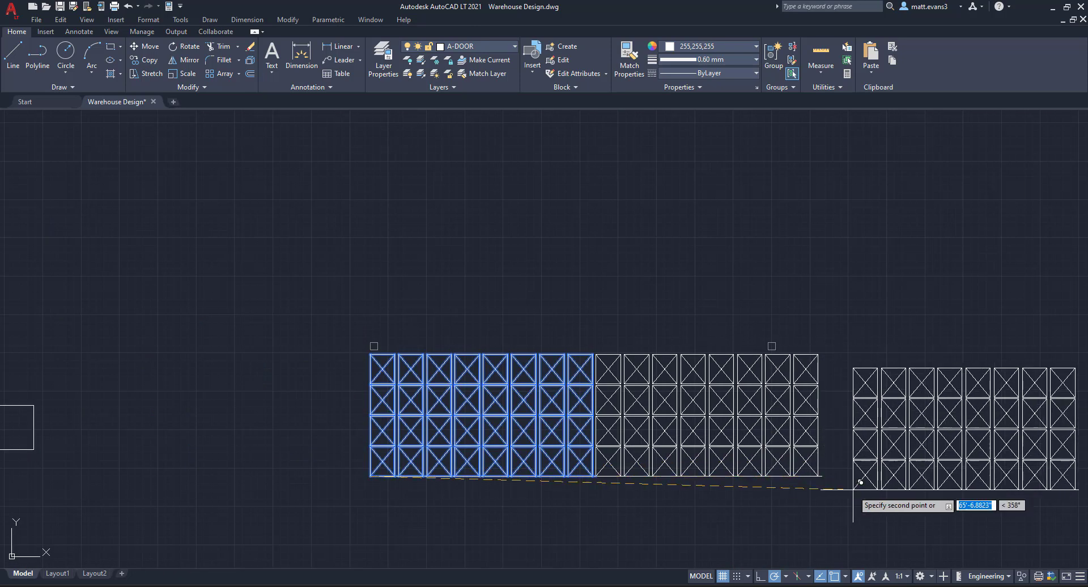
middle_drag(852, 485, 520, 481)
scroll(499, 482, up, 6)
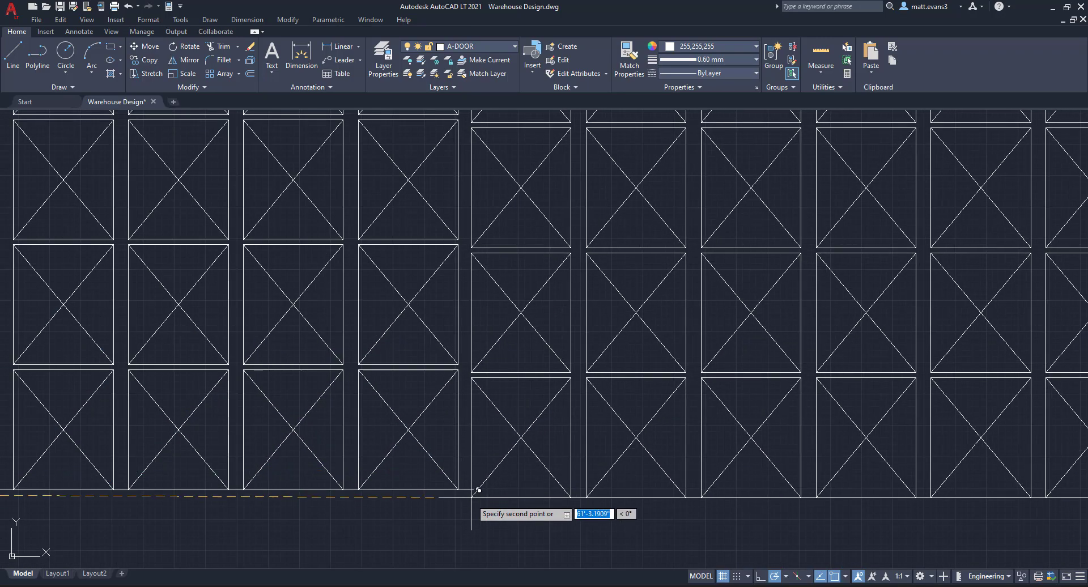
scroll(688, 475, down, 6)
middle_drag(687, 476, 476, 453)
scroll(533, 481, up, 5)
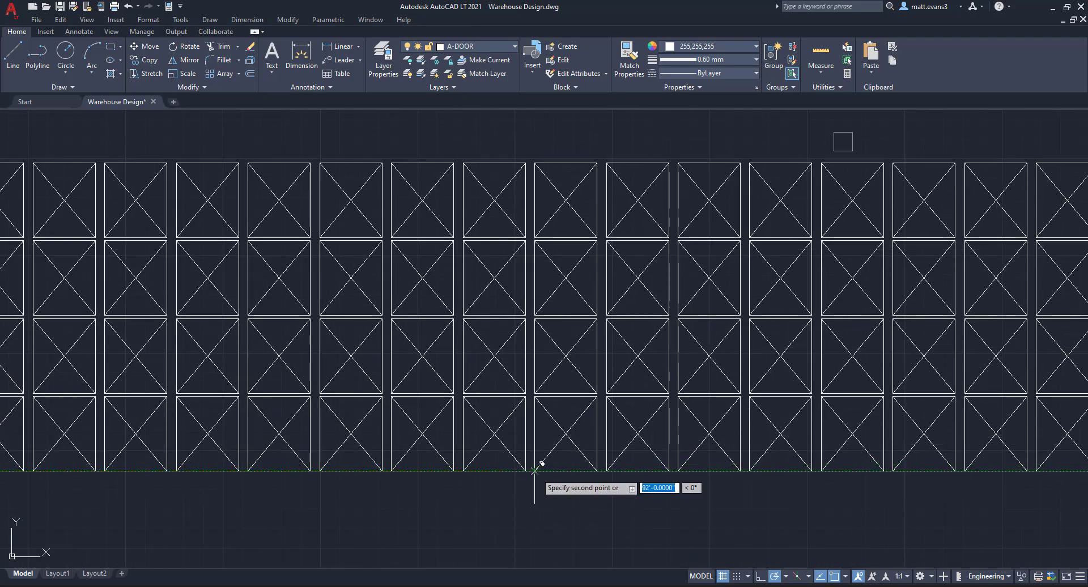
scroll(567, 459, down, 5)
middle_drag(756, 462, 490, 455)
scroll(470, 450, up, 4)
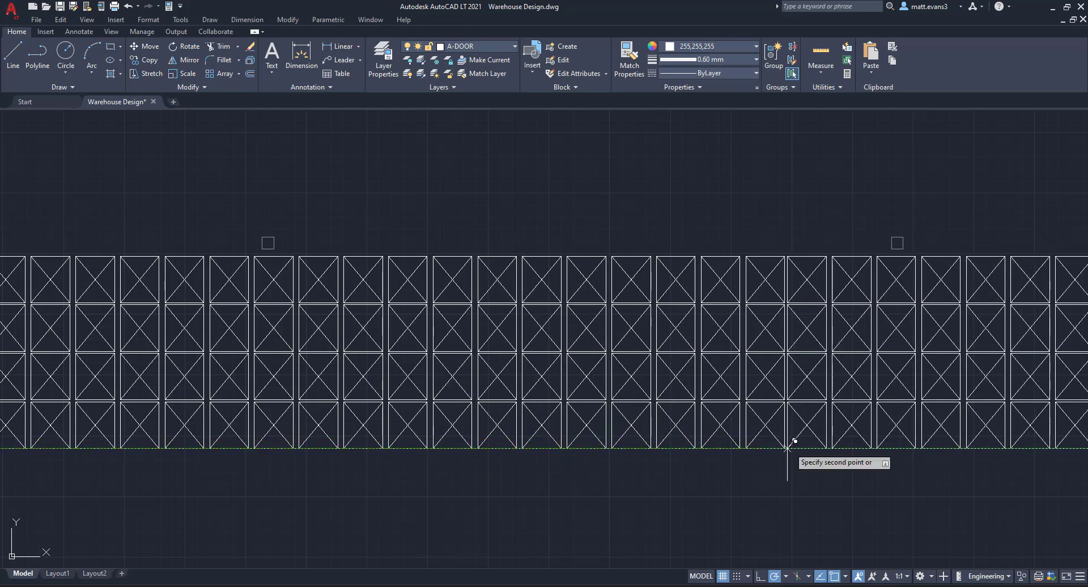
scroll(811, 448, down, 6)
middle_drag(826, 456, 535, 462)
scroll(605, 426, up, 5)
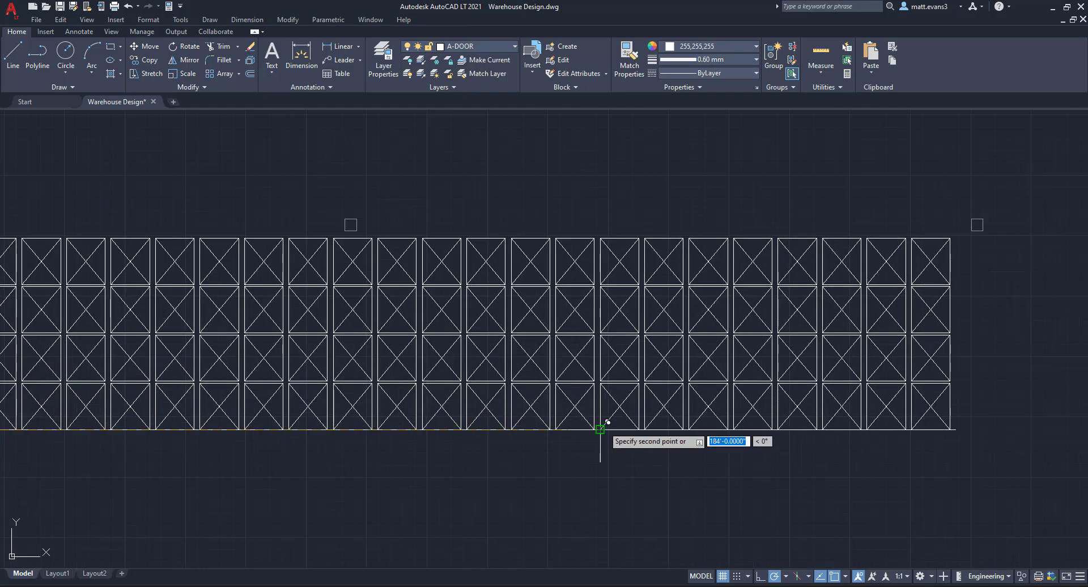
mouse_move(721, 461)
middle_down()
mouse_move(495, 470)
mouse_move(476, 458)
middle_up()
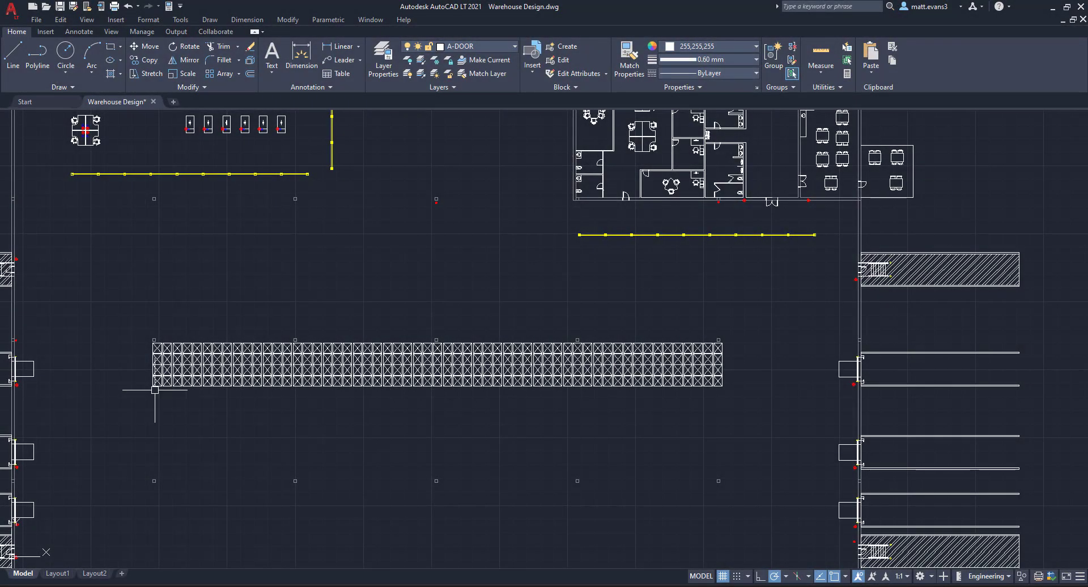
Step: Review the finished rack row within the warehouse plan and start a new line beside it
scroll(182, 396, up, 10)
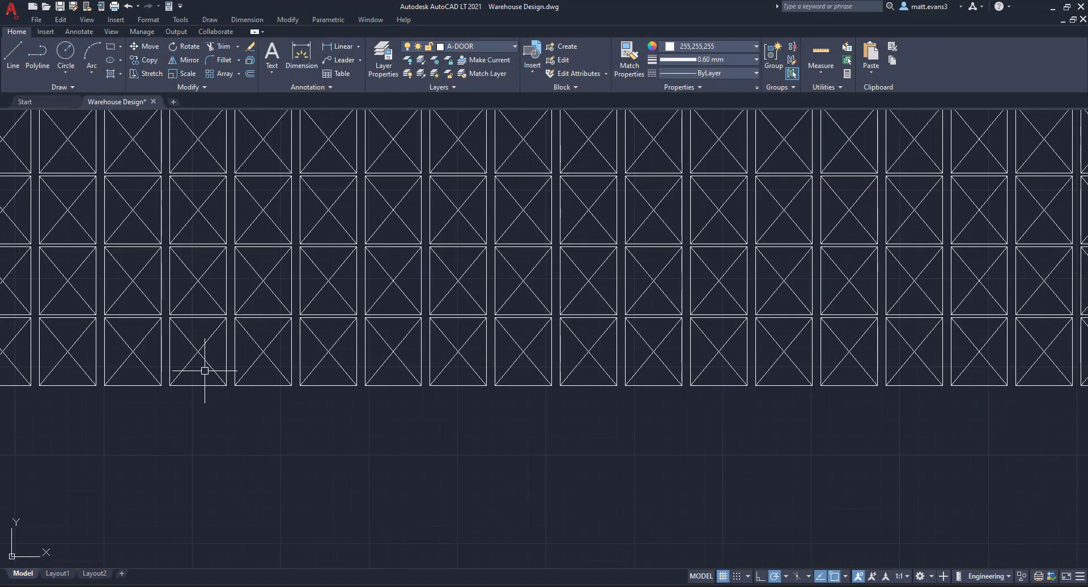
scroll(245, 389, down, 10)
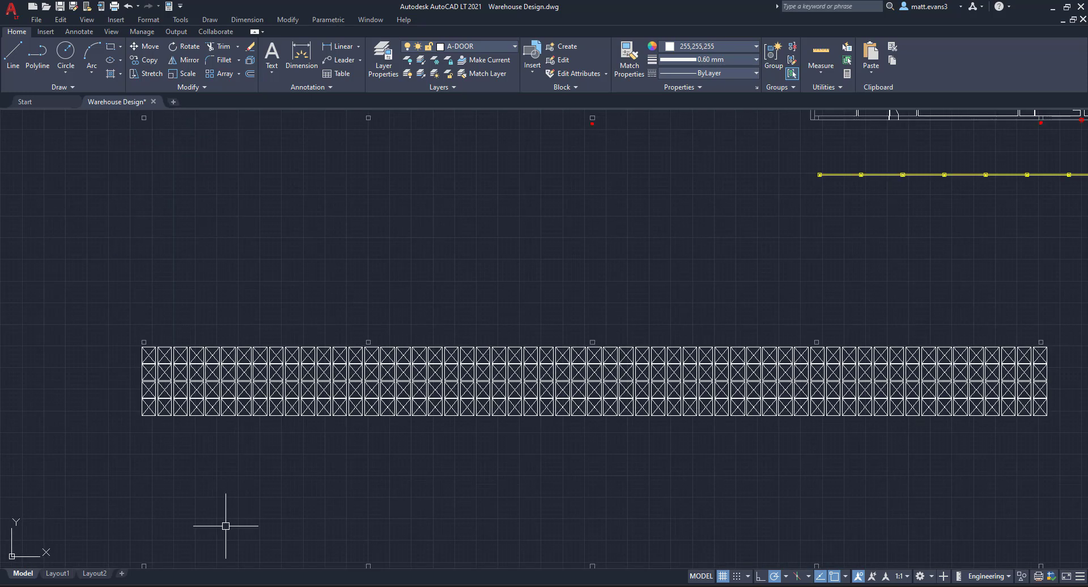
middle_drag(231, 466, 228, 359)
click(4, 69)
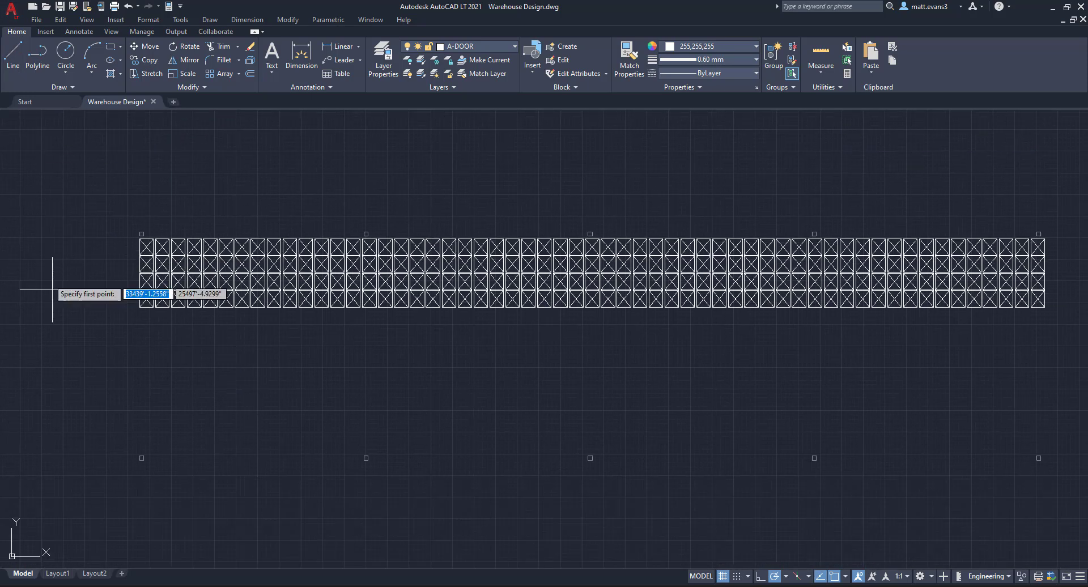
scroll(106, 346, down, 2)
scroll(106, 346, down, 5)
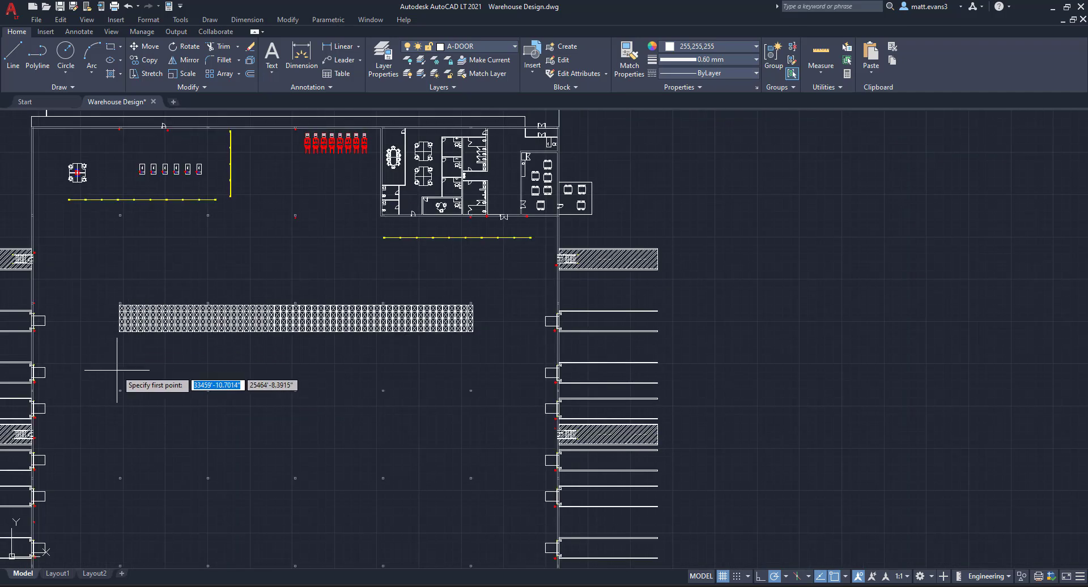
scroll(473, 339, up, 4)
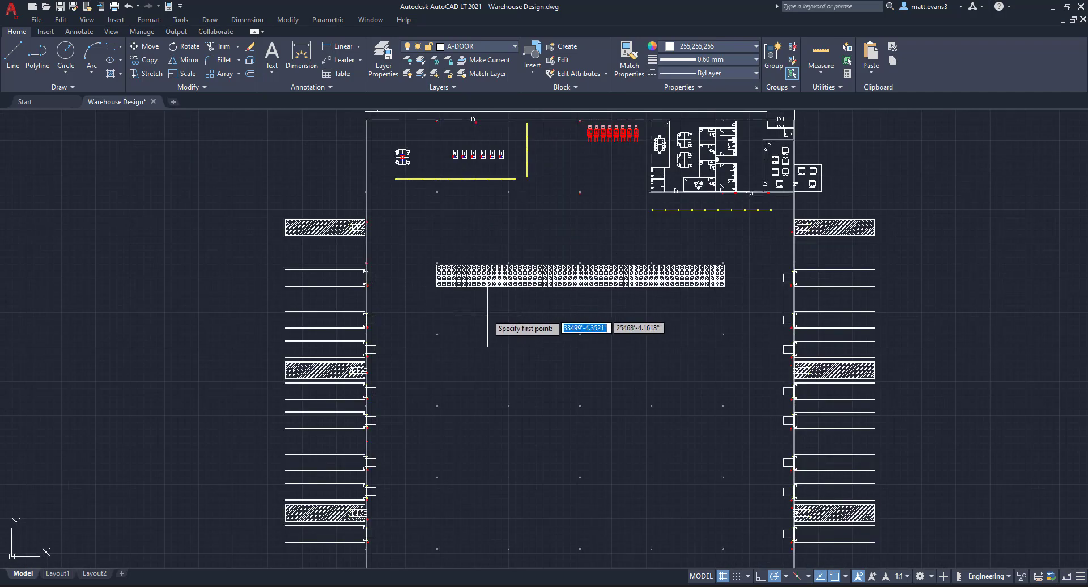
middle_drag(619, 345, 523, 327)
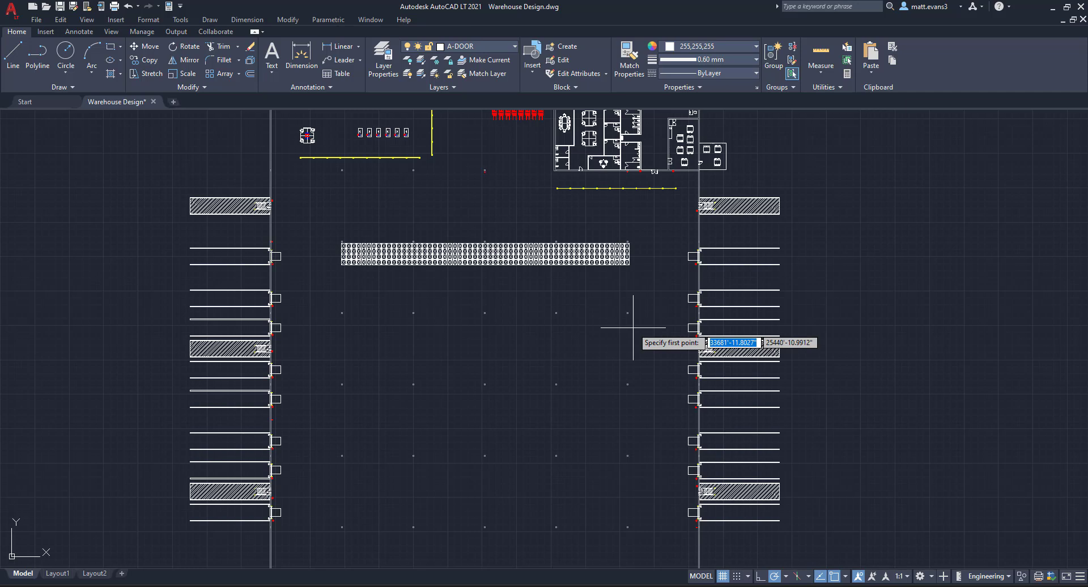
Step: Draw a 7-foot vertical aisle line down from the rack row's lower-left corner
scroll(343, 280, up, 6)
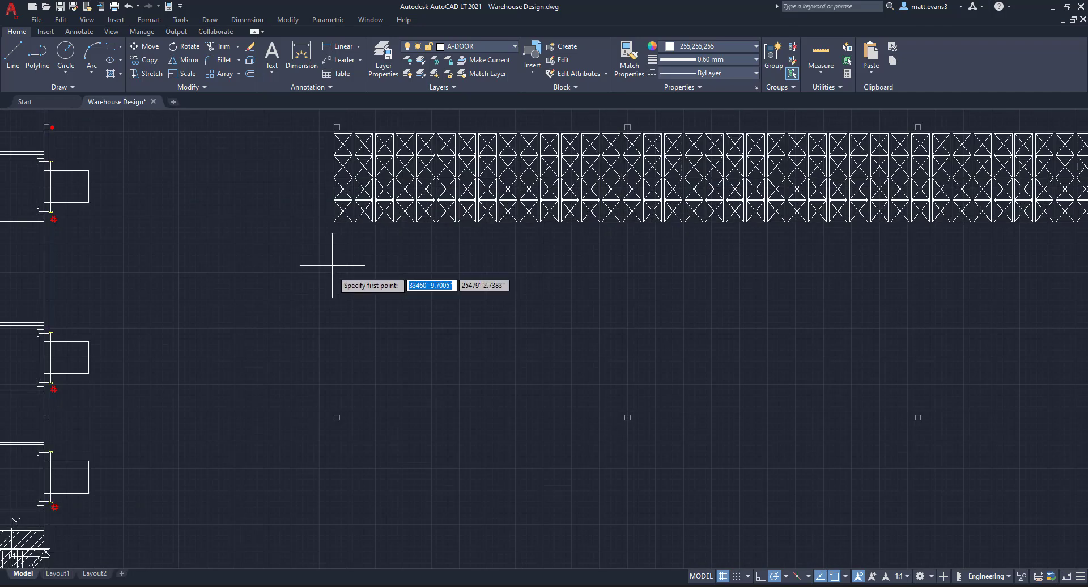
click(4, 64)
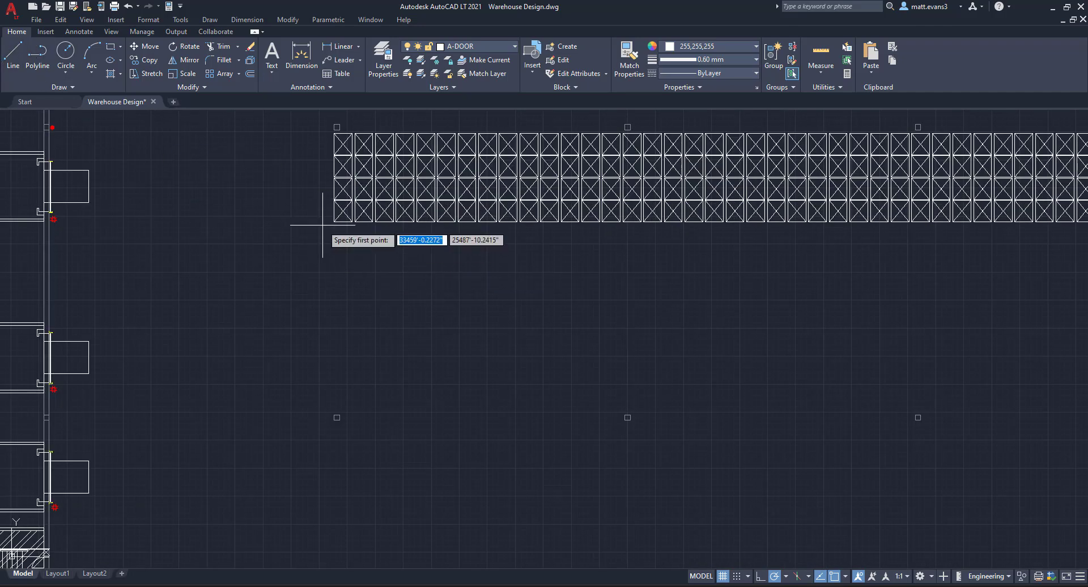
scroll(339, 229, up, 4)
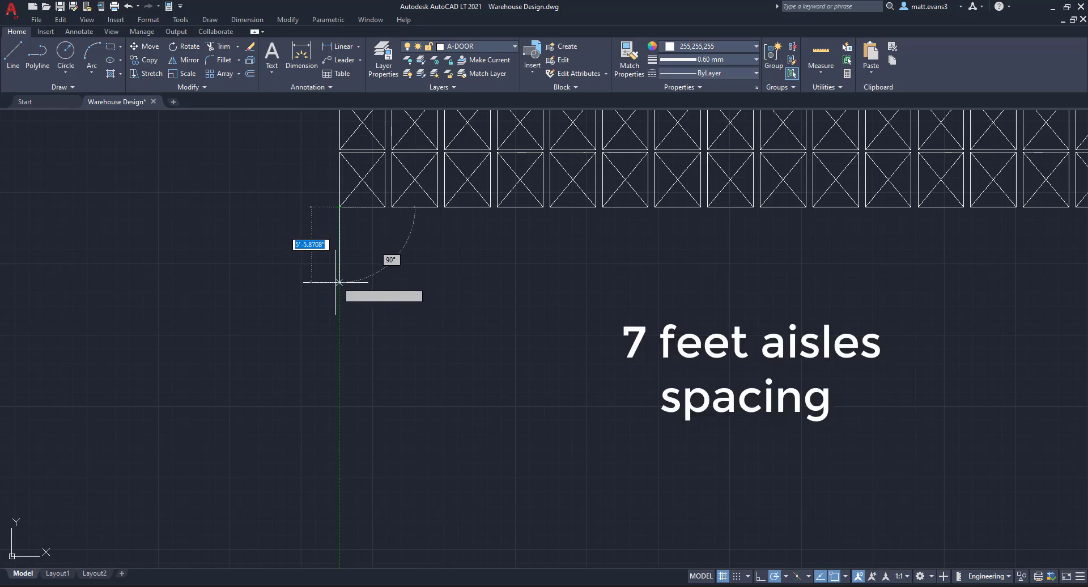
text(7)
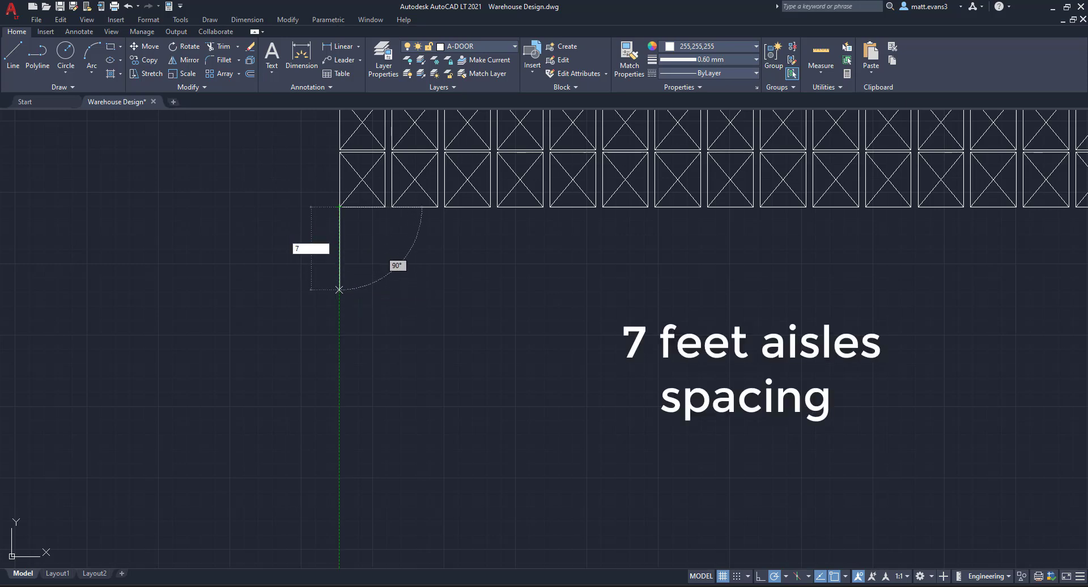
key(Return)
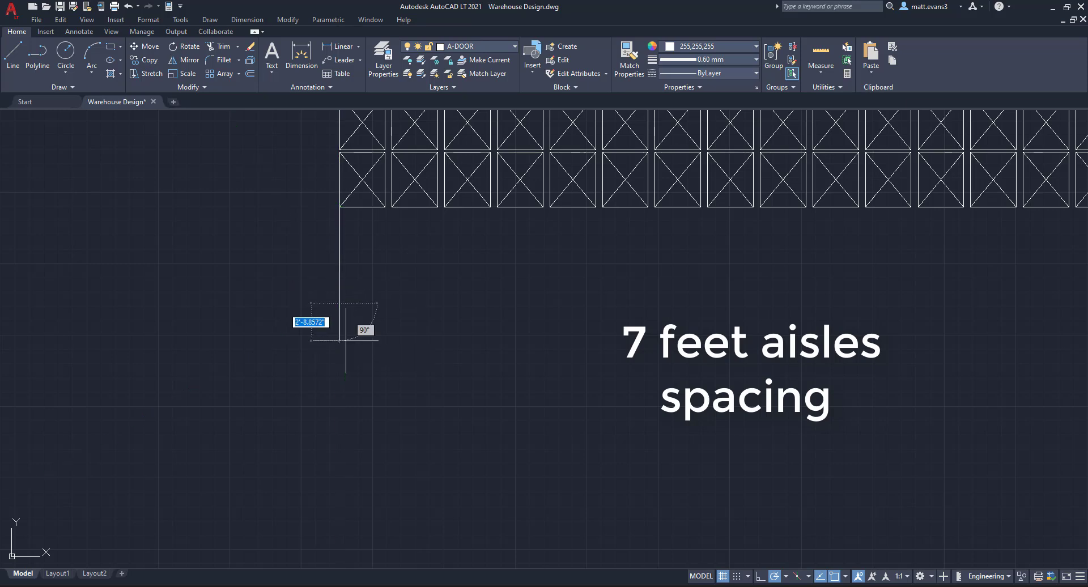
key(Escape)
scroll(394, 339, down, 3)
middle_drag(604, 340, 396, 347)
scroll(425, 349, down, 2)
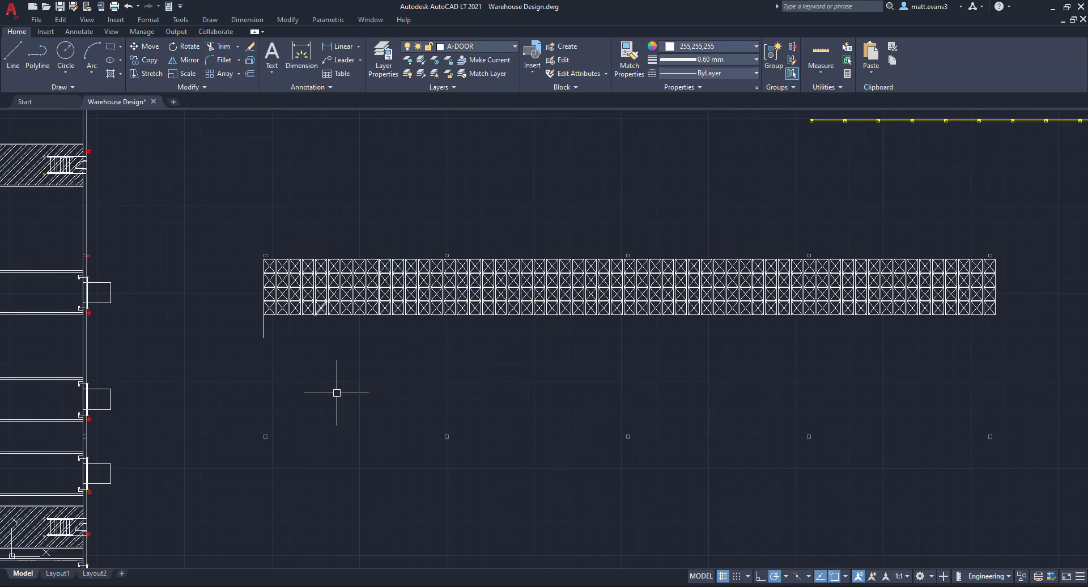
Step: Copy the whole rack grid from its top-left corner to 23'-6" below the original row
scroll(259, 269, up, 4)
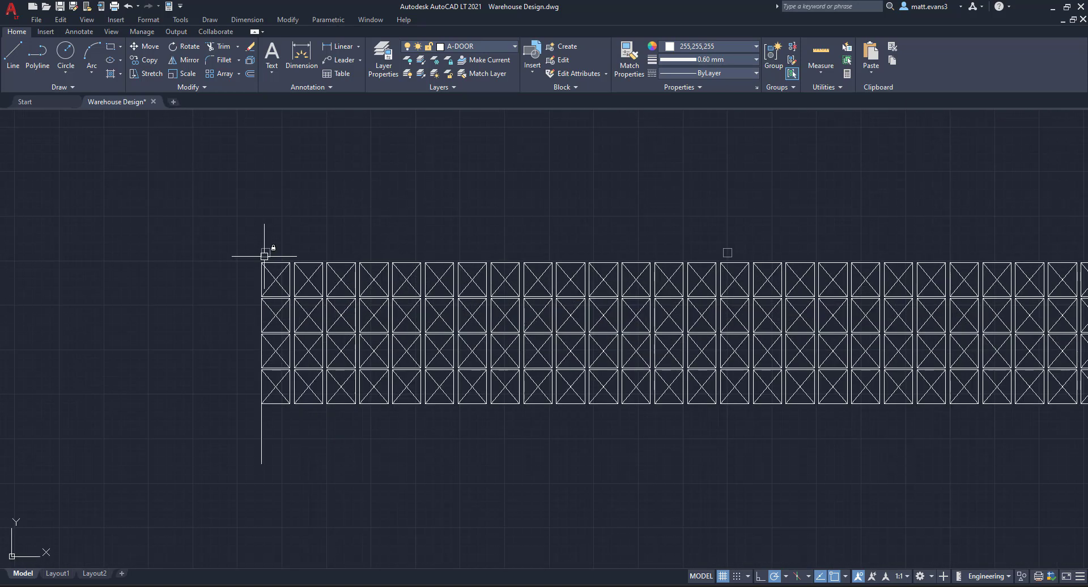
click(247, 261)
scroll(403, 461, down, 2)
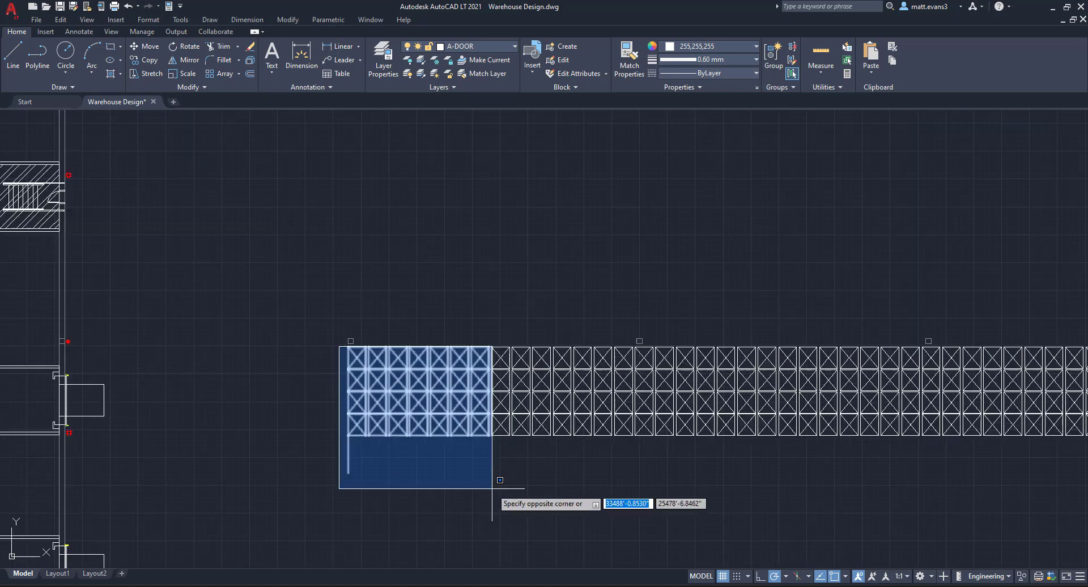
mouse_move(581, 478)
middle_down()
mouse_move(504, 456)
mouse_move(280, 444)
middle_up()
scroll(357, 454, down, 2)
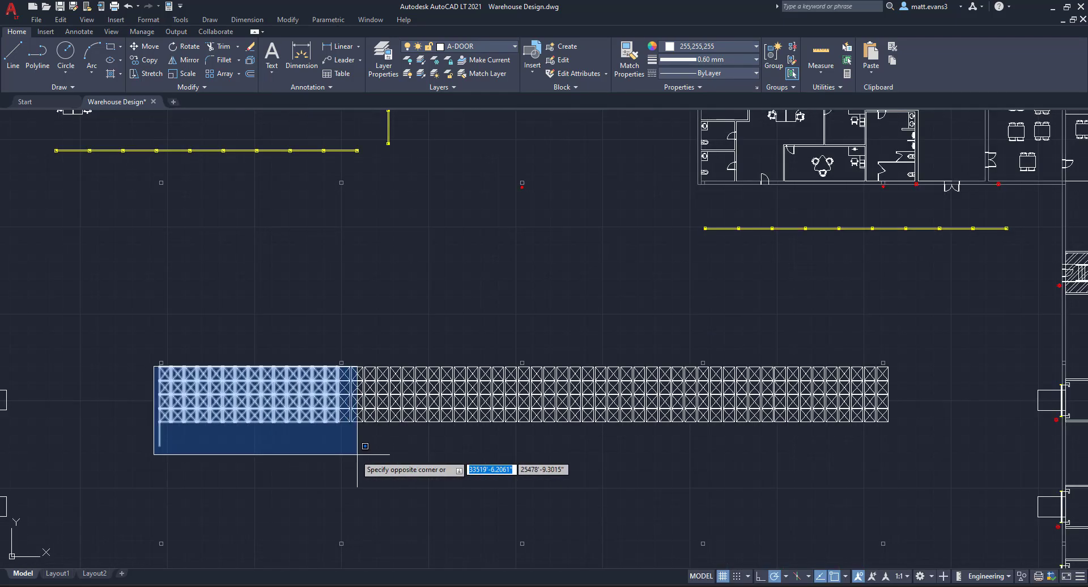
click(897, 444)
right_click(92, 459)
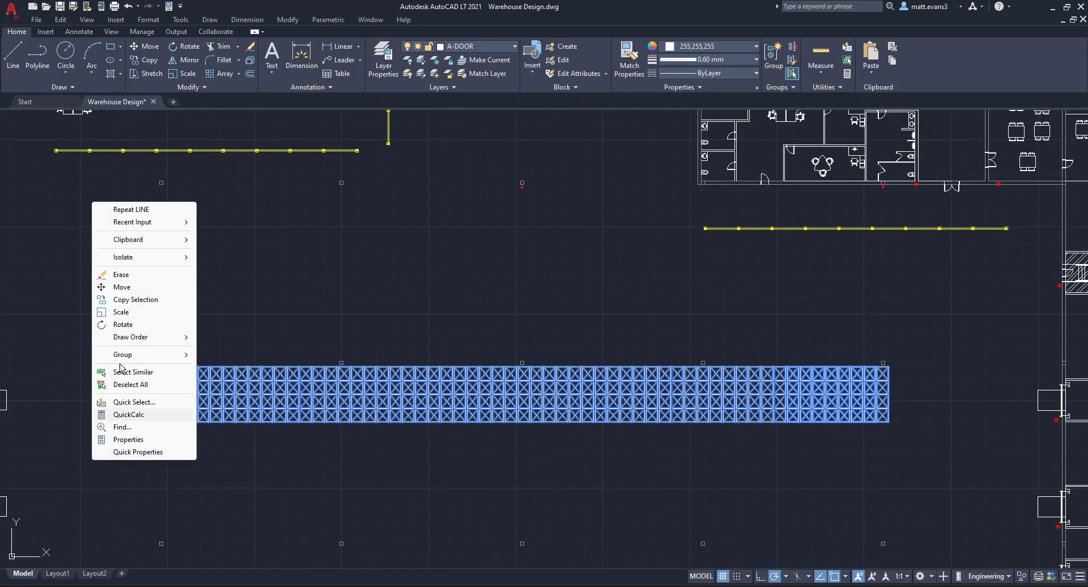
click(121, 300)
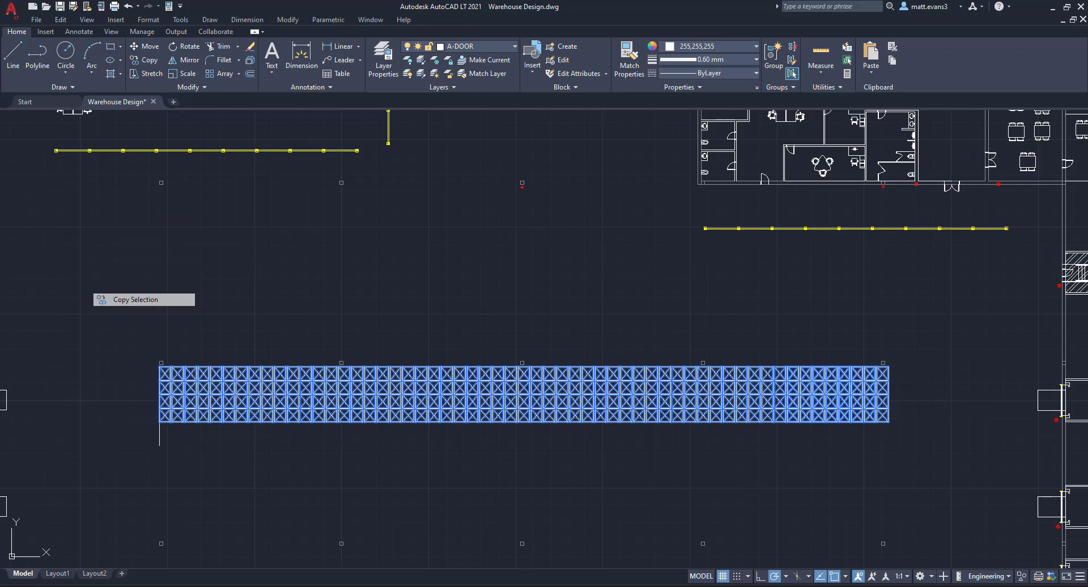
scroll(161, 366, up, 4)
click(161, 366)
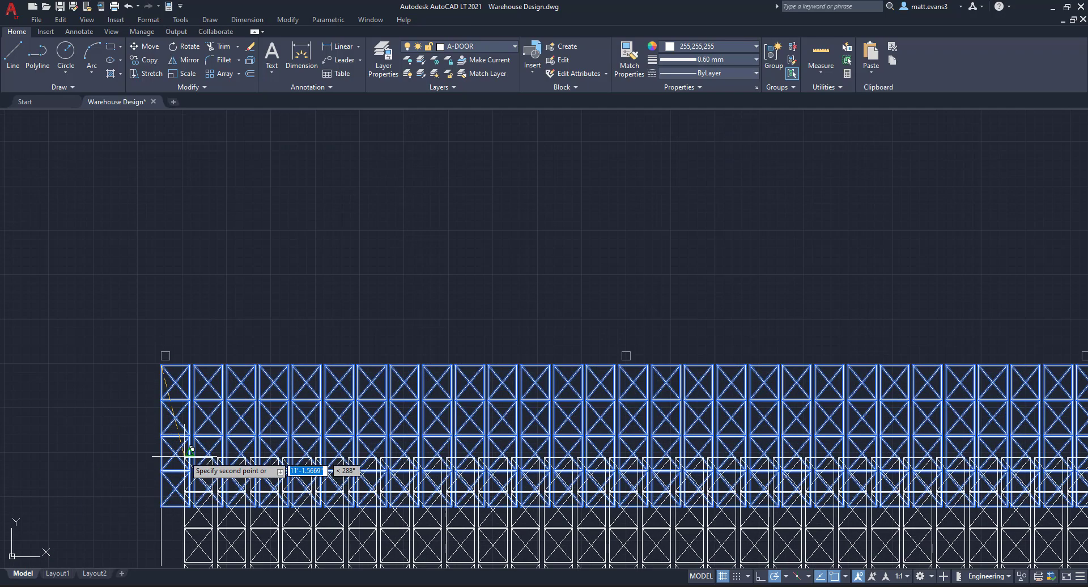
scroll(187, 453, down, 2)
middle_drag(184, 457, 182, 341)
scroll(183, 341, down, 2)
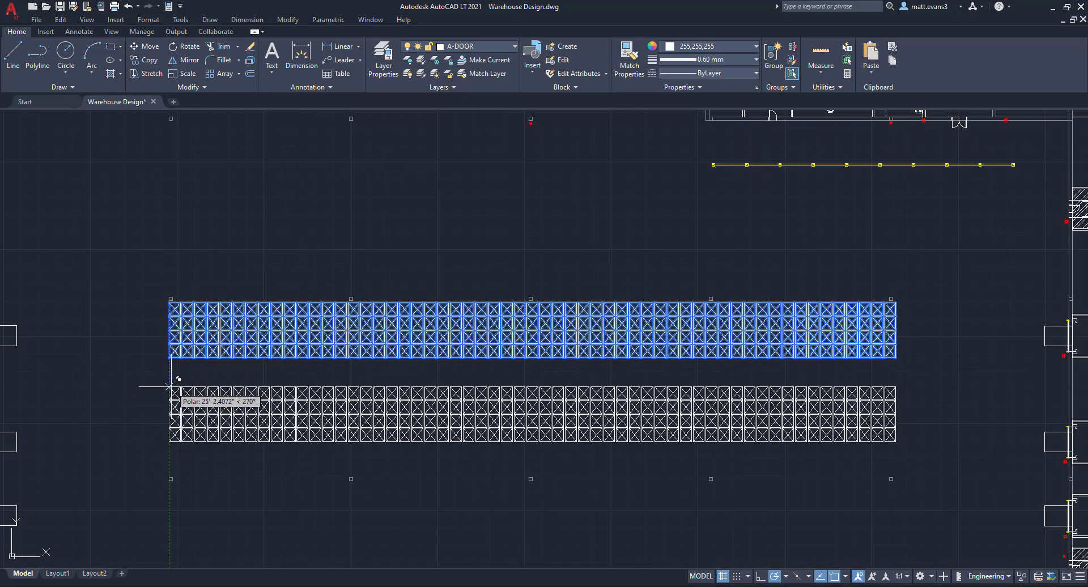
scroll(171, 385, up, 4)
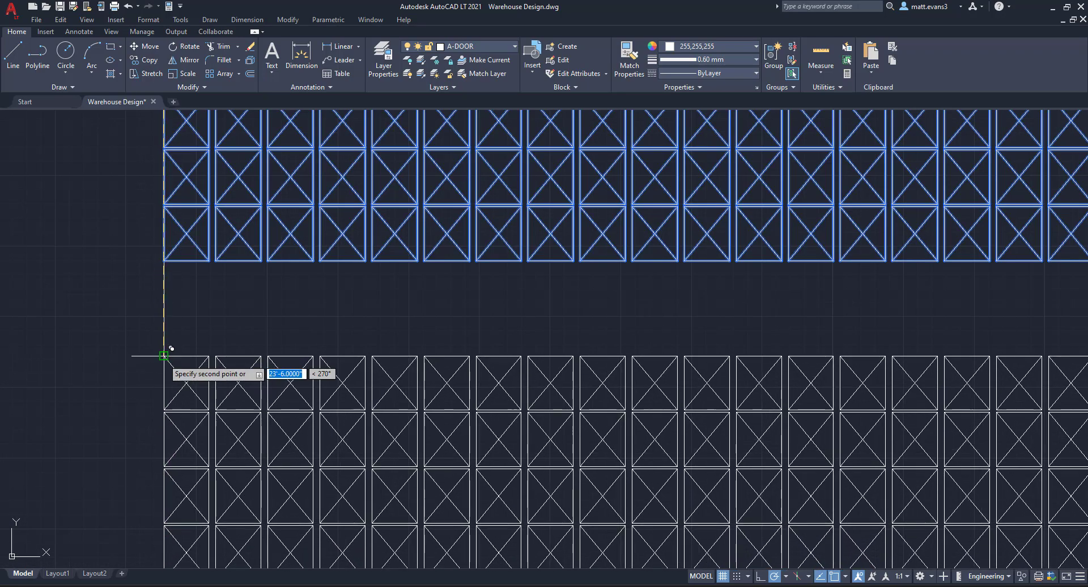
scroll(187, 362, down, 5)
click(185, 370)
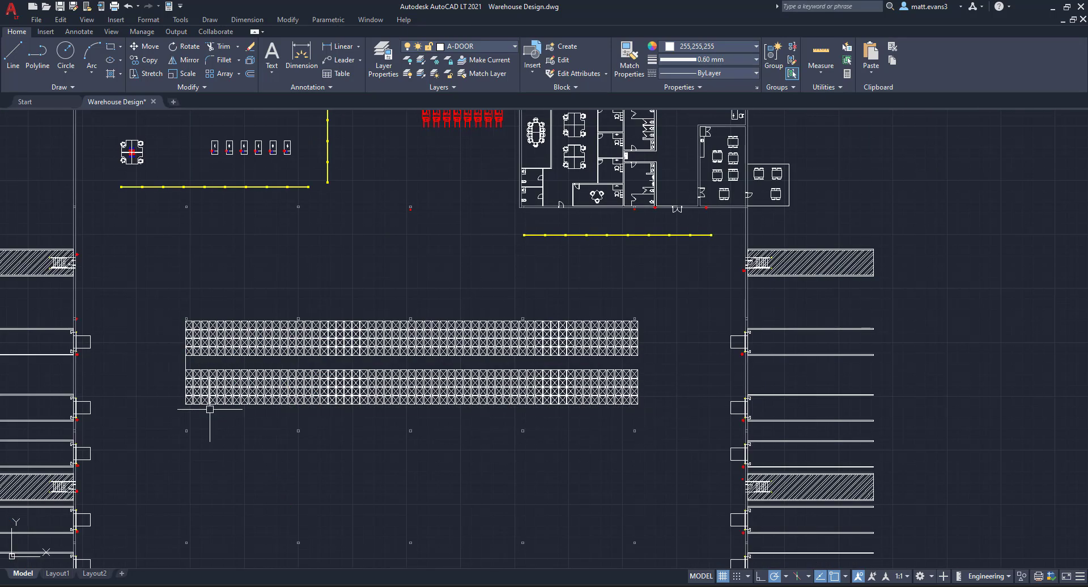
Step: Copy the aisle-spacing line from the upper rack's corner to the lower rack's corner
right_click(201, 364)
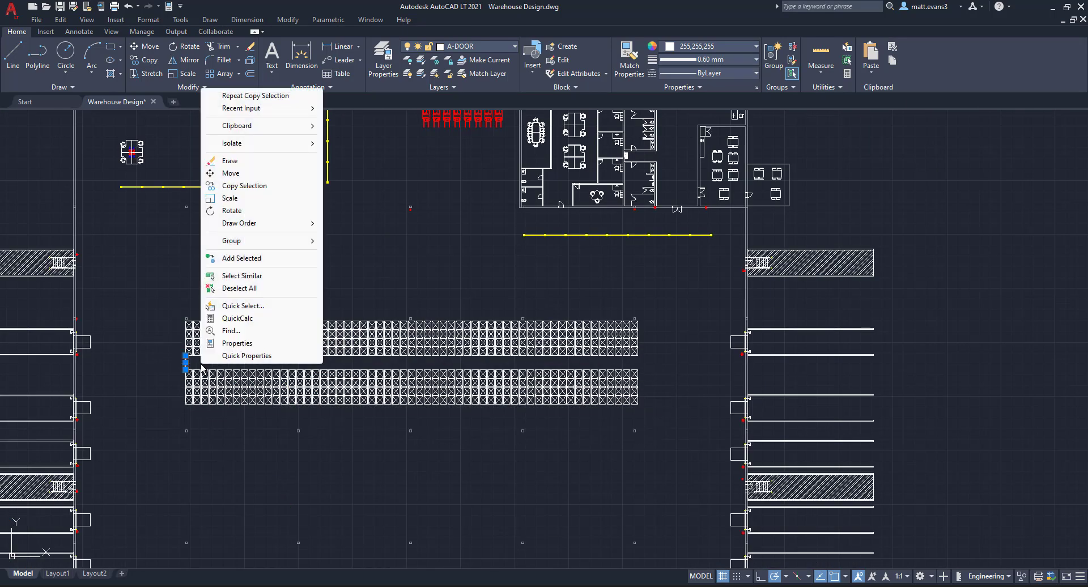
click(243, 185)
scroll(174, 352, up, 8)
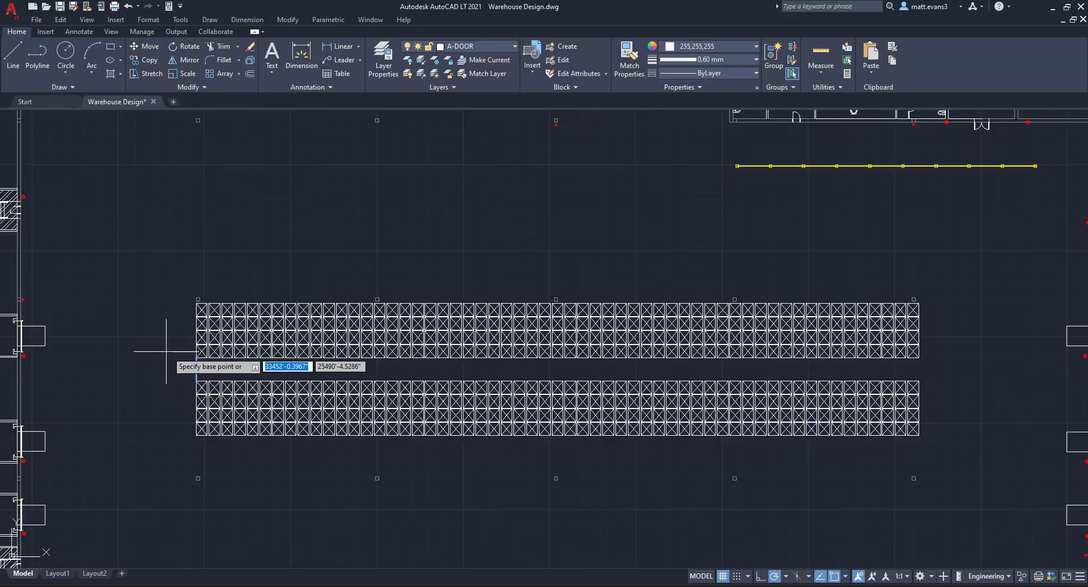
click(251, 375)
scroll(252, 432, down, 4)
scroll(247, 522, up, 6)
scroll(244, 525, down, 2)
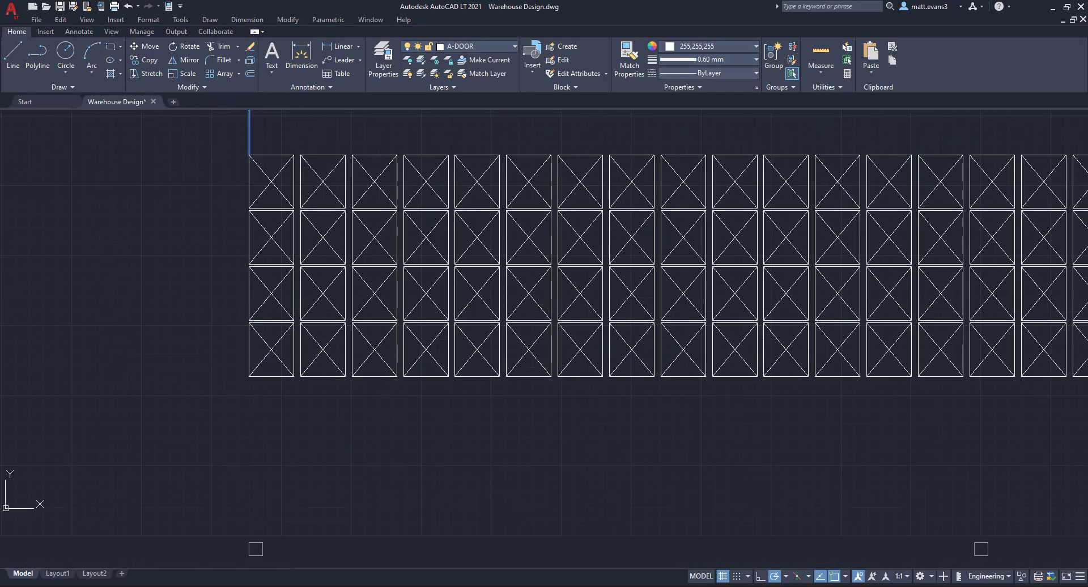
click(250, 376)
key(Return)
scroll(289, 452, down, 3)
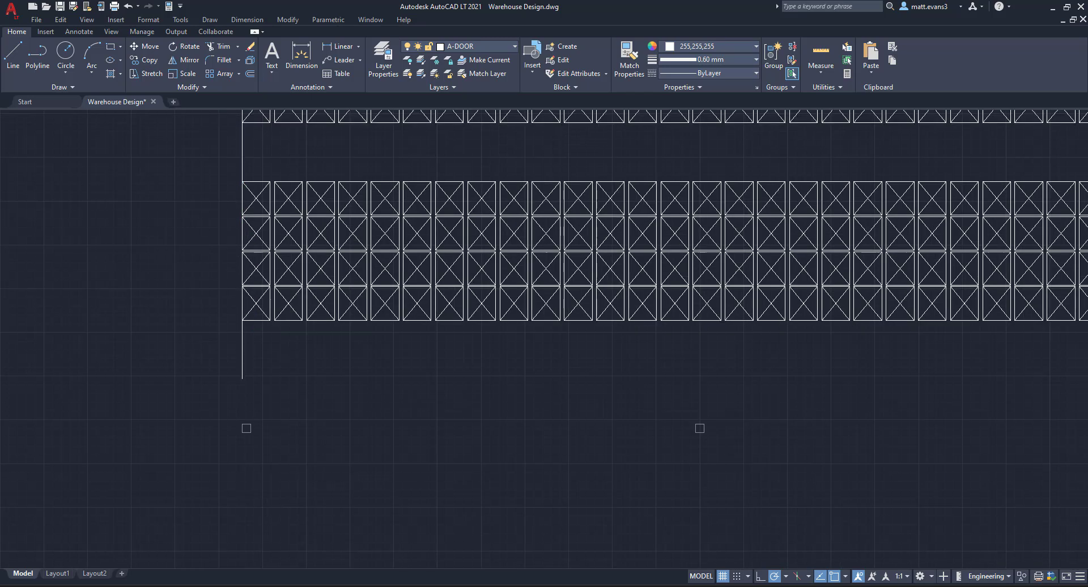
click(229, 195)
scroll(272, 335, down, 3)
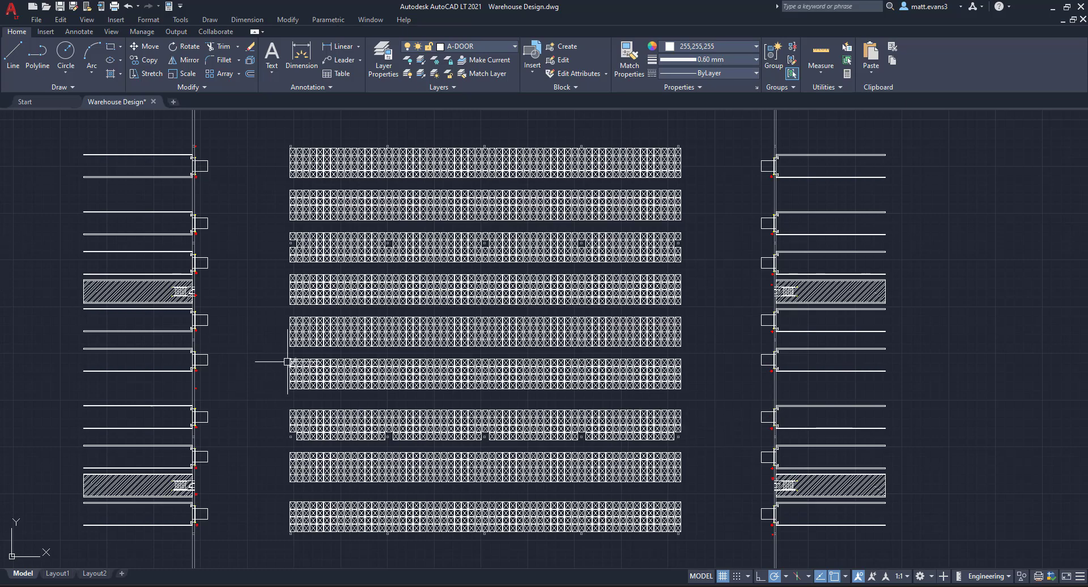
Step: Reposition a rack row by its corner grip to even out the row spacing
scroll(310, 358, up, 4)
scroll(302, 348, down, 2)
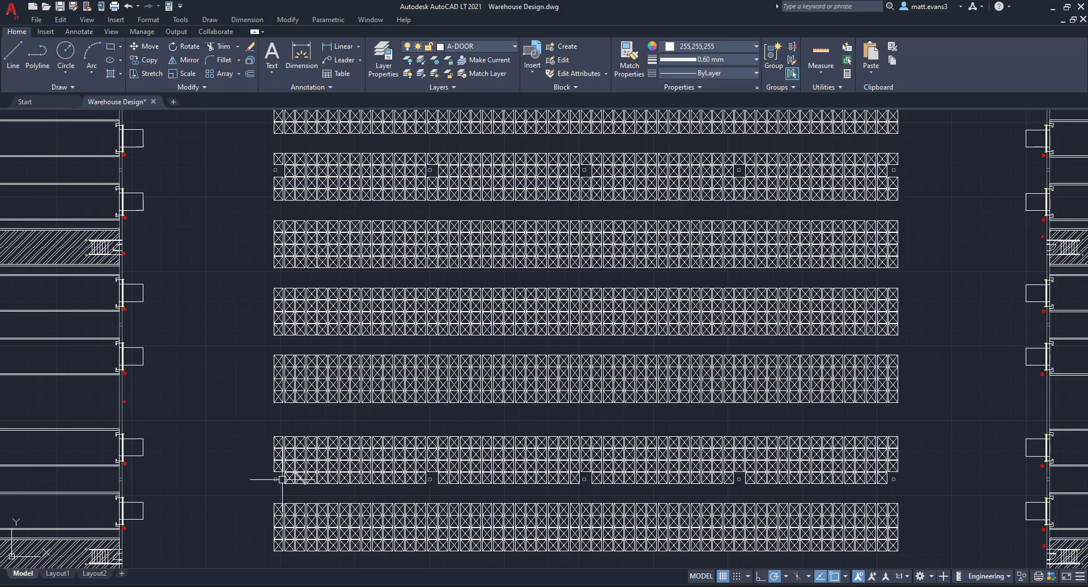
click(286, 480)
scroll(406, 386, down, 4)
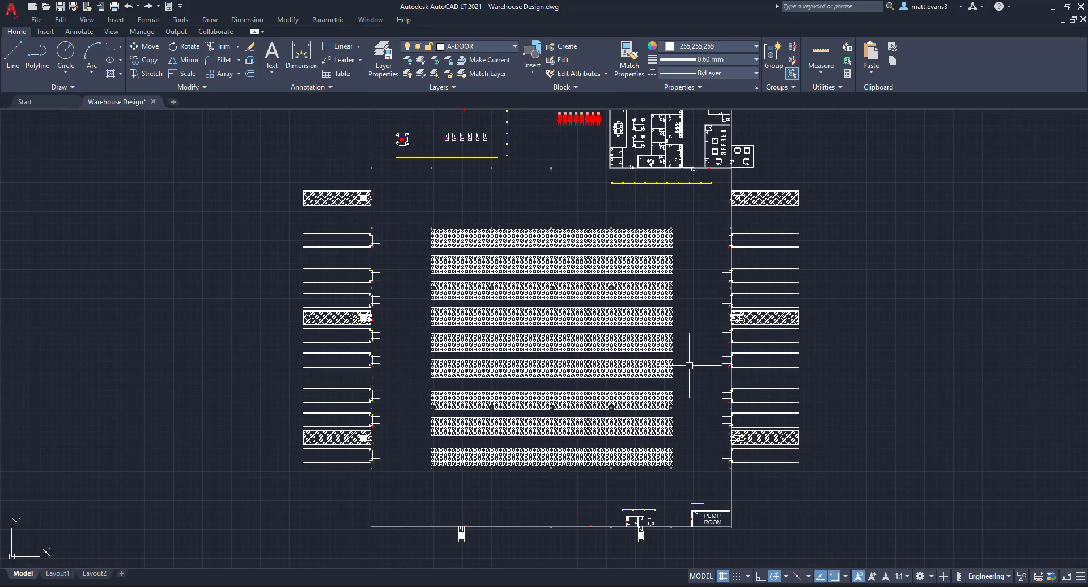
Step: Delete all the rack rows below the top one
scroll(456, 211, up, 4)
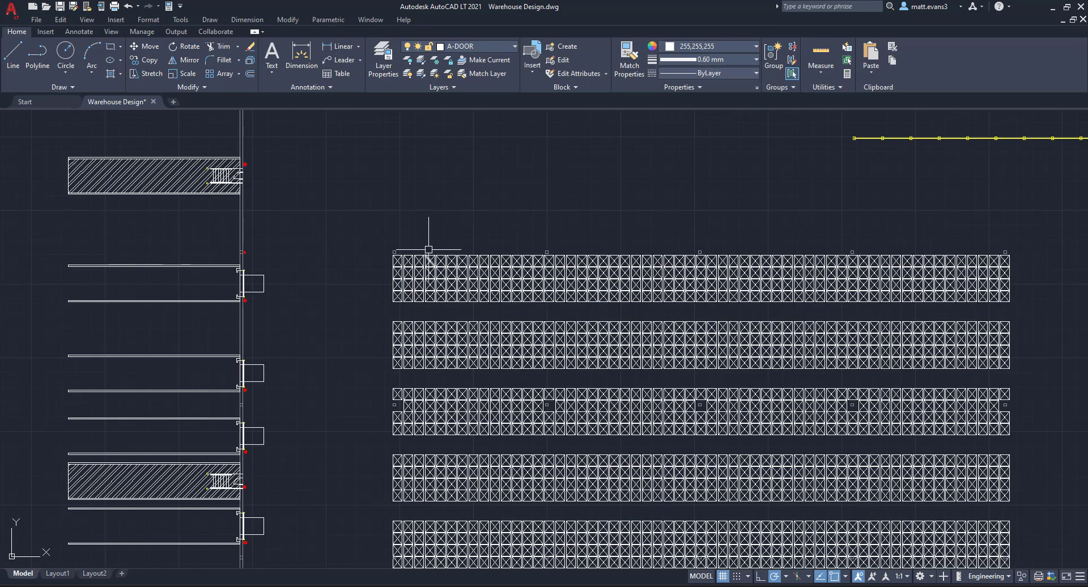
click(369, 306)
scroll(539, 413, down, 6)
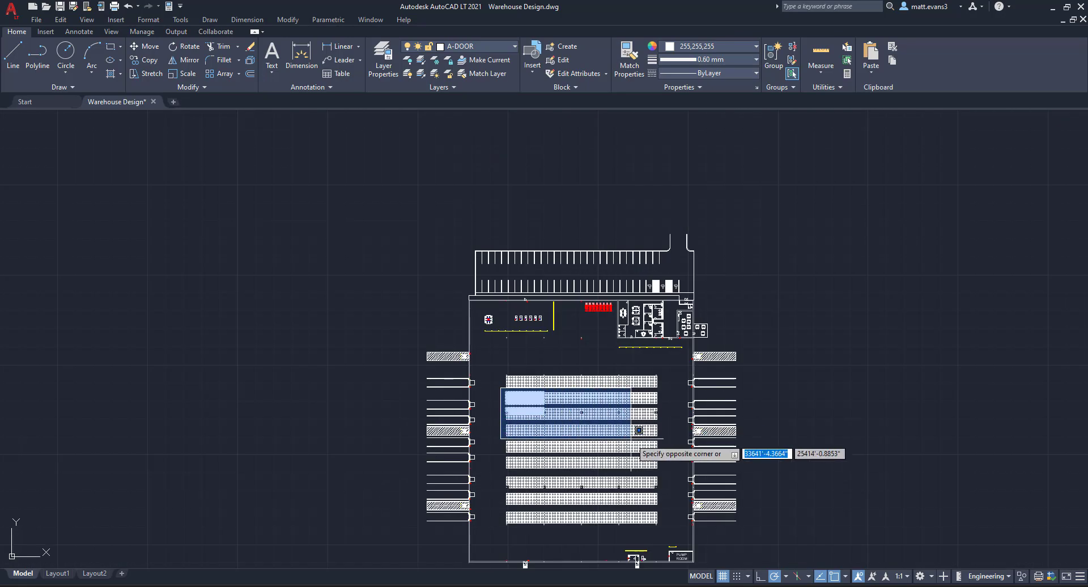
click(665, 533)
key(Delete)
Step: Copy the bottom rack row and place the copy just below it
scroll(518, 404, up, 6)
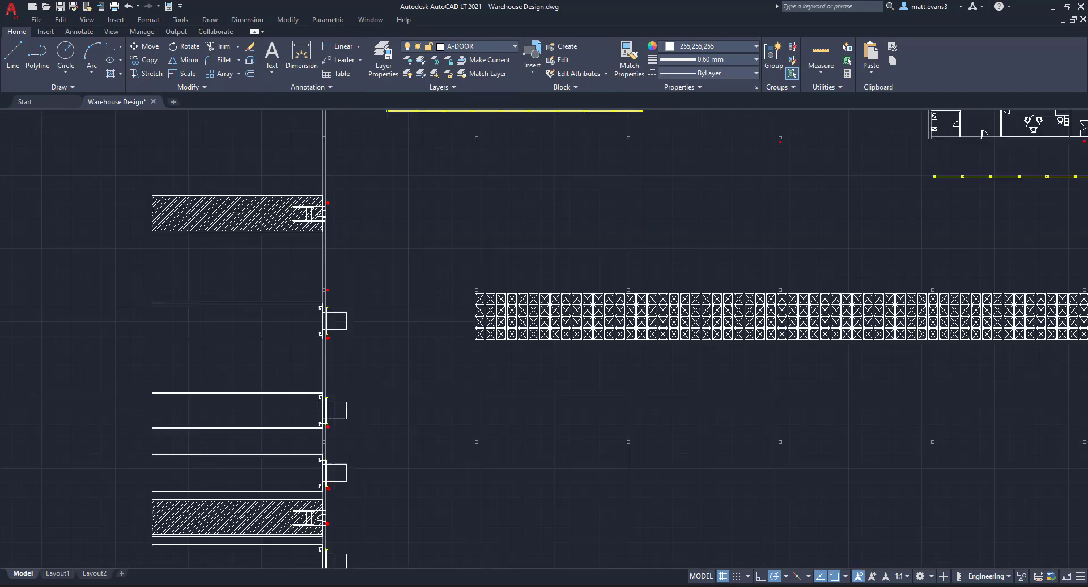
scroll(474, 291, up, 4)
scroll(369, 311, down, 4)
scroll(98, 357, up, 12)
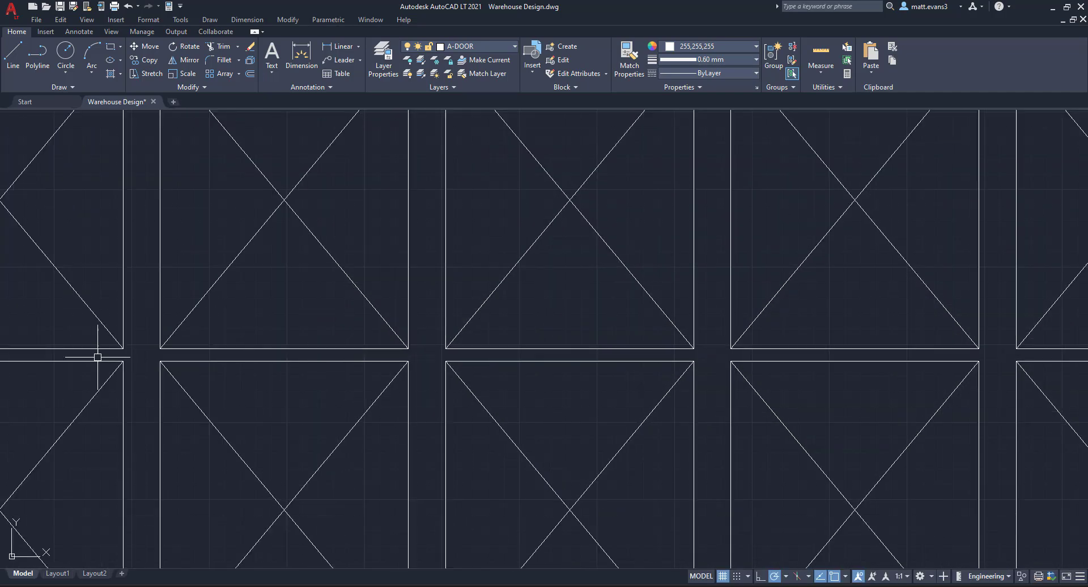
scroll(97, 357, down, 4)
middle_drag(29, 348, 190, 348)
scroll(141, 340, up, 6)
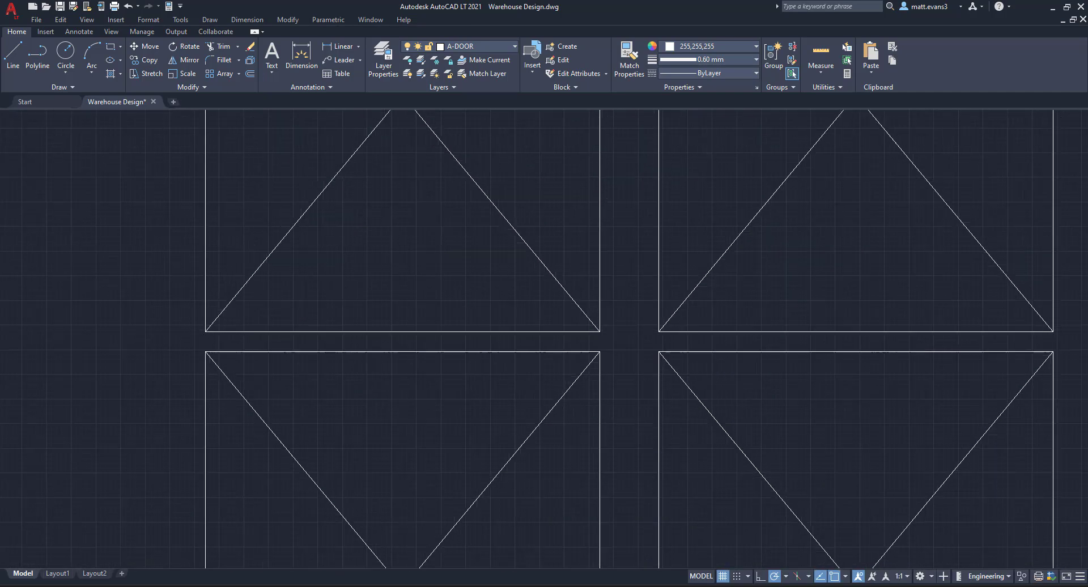
scroll(165, 340, down, 3)
scroll(316, 393, down, 3)
click(316, 393)
scroll(636, 474, down, 4)
middle_drag(636, 474, 409, 410)
scroll(410, 410, down, 3)
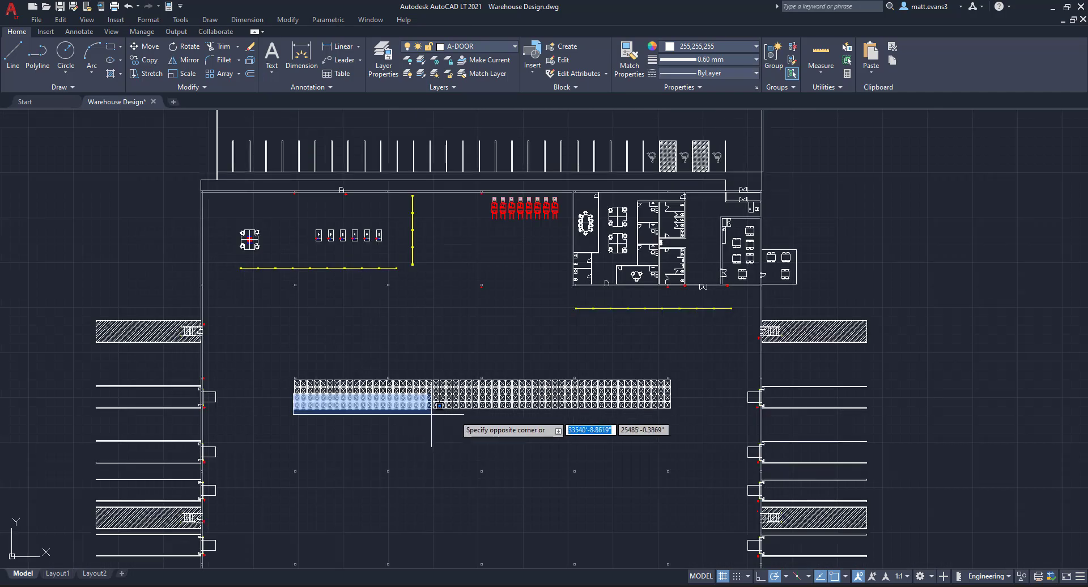
click(681, 411)
right_click(661, 427)
click(702, 267)
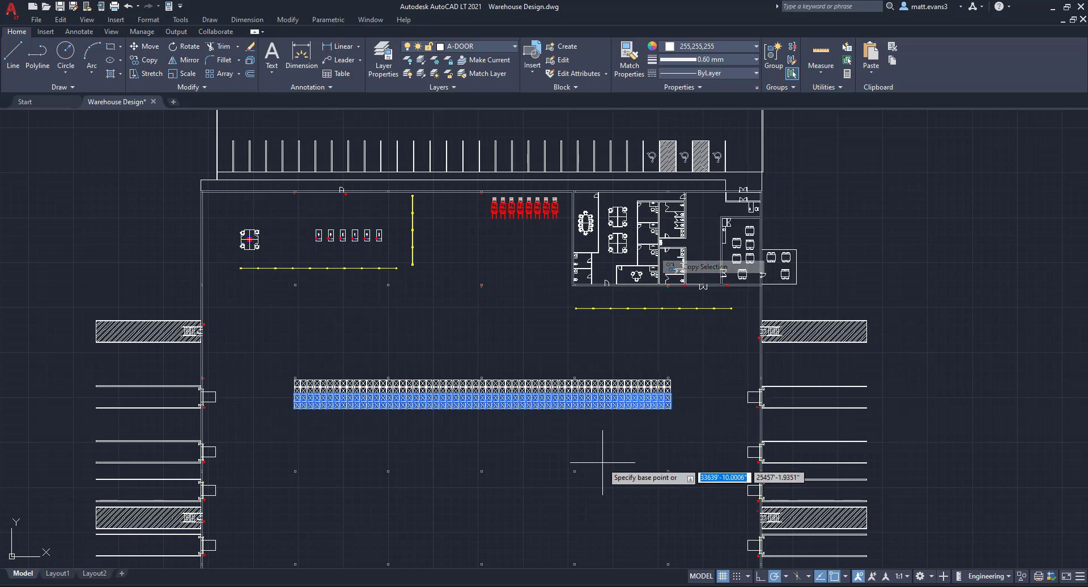
click(603, 462)
click(603, 498)
key(Escape)
Step: Window-select the surplus rack cells and delete them
scroll(320, 437, up, 5)
scroll(22, 237, down, 3)
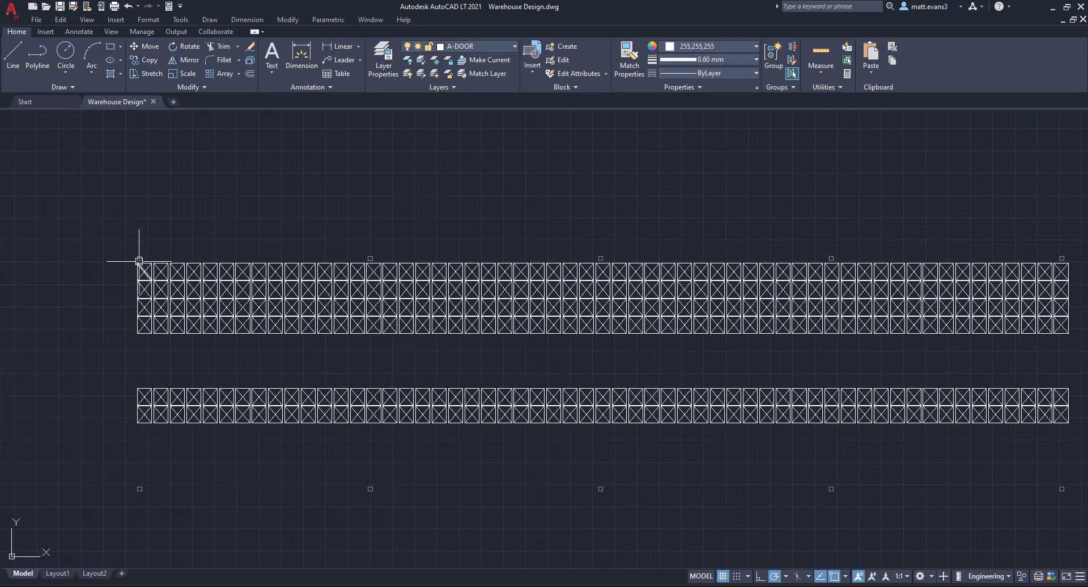
scroll(136, 261, up, 5)
scroll(138, 340, up, 4)
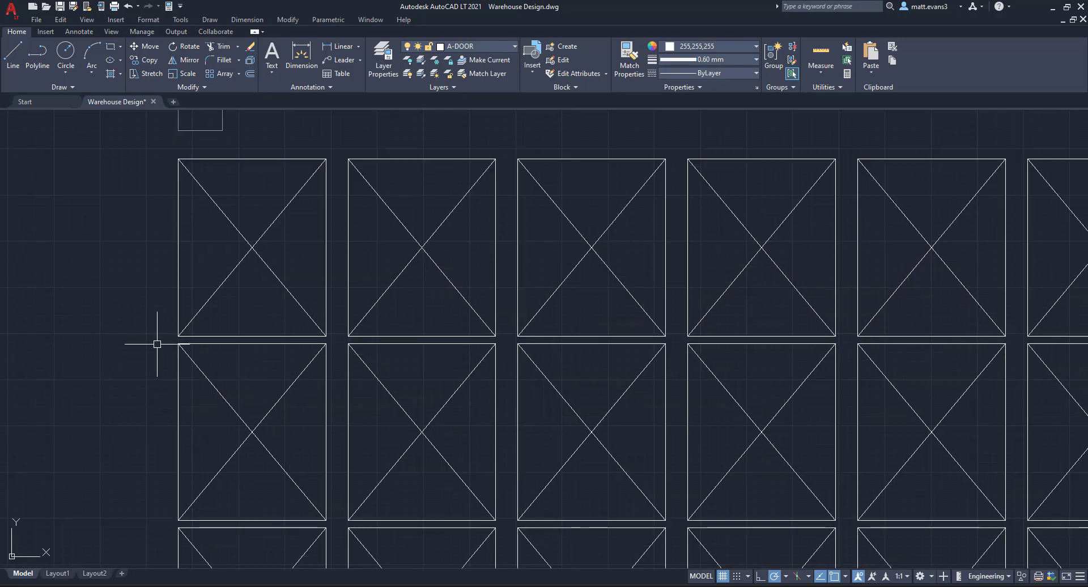
click(159, 344)
scroll(296, 413, down, 4)
scroll(627, 442, down, 4)
scroll(638, 432, down, 2)
middle_drag(639, 432, 109, 424)
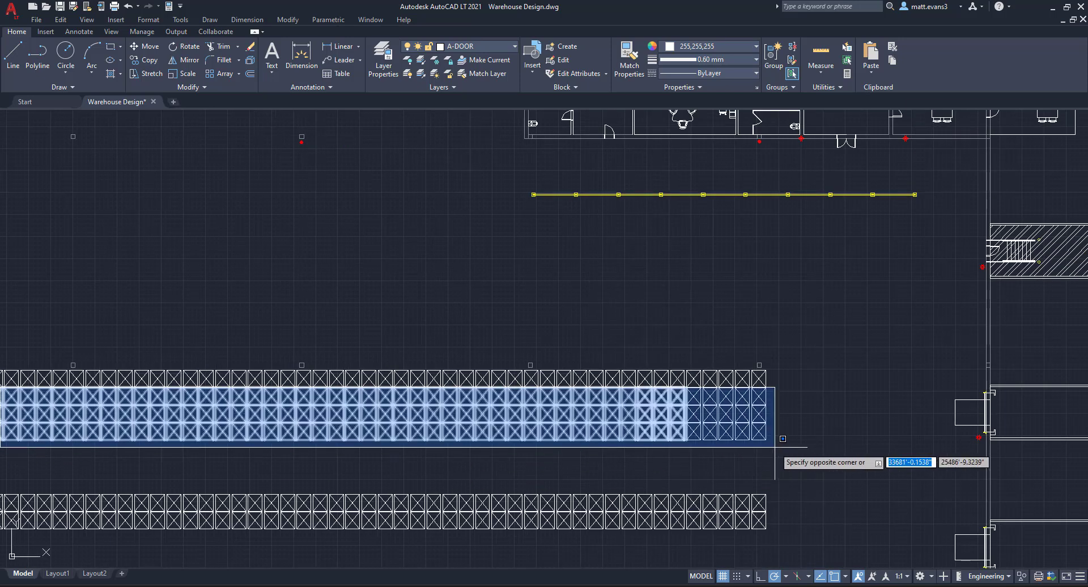
click(792, 441)
key(Delete)
Step: Window-select the upper rack row and delete it
middle_drag(434, 432, 1012, 410)
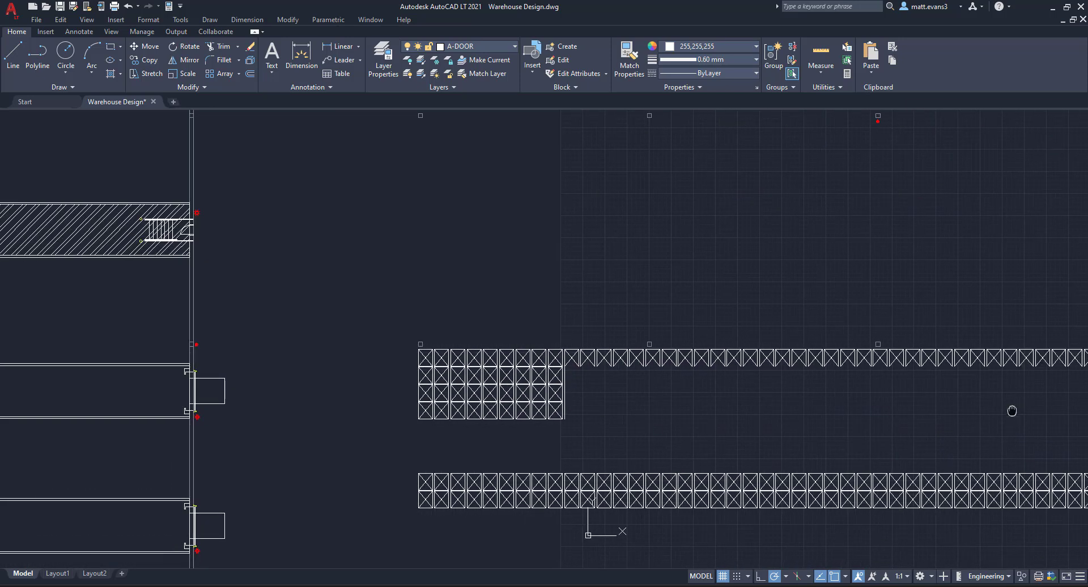
scroll(397, 337, up, 4)
click(420, 358)
scroll(706, 461, down, 8)
click(709, 461)
key(Delete)
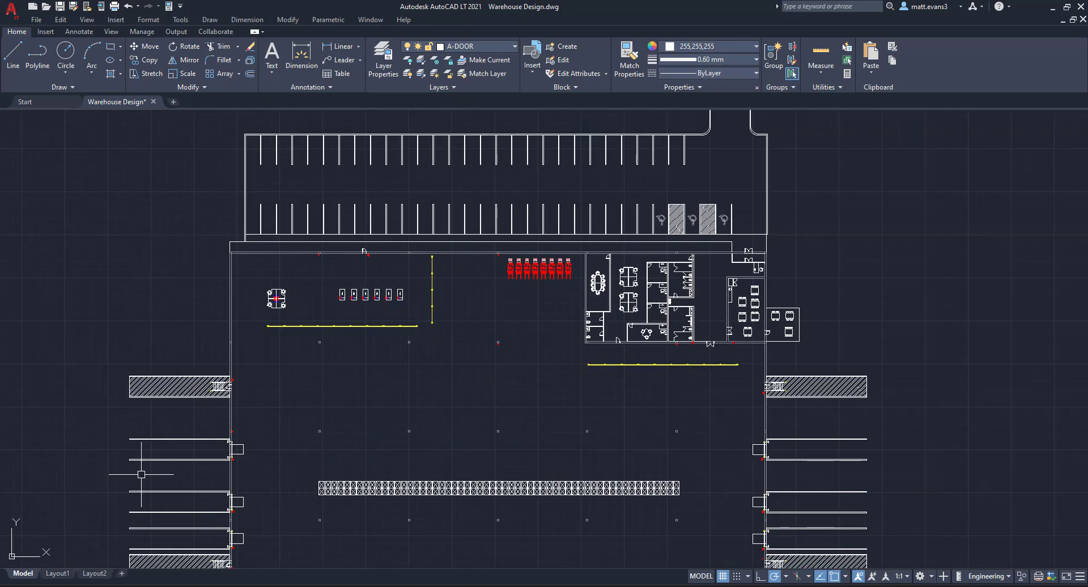
Step: Select the remaining rack row and copy it using its top-left corner as base point
click(310, 478)
click(740, 510)
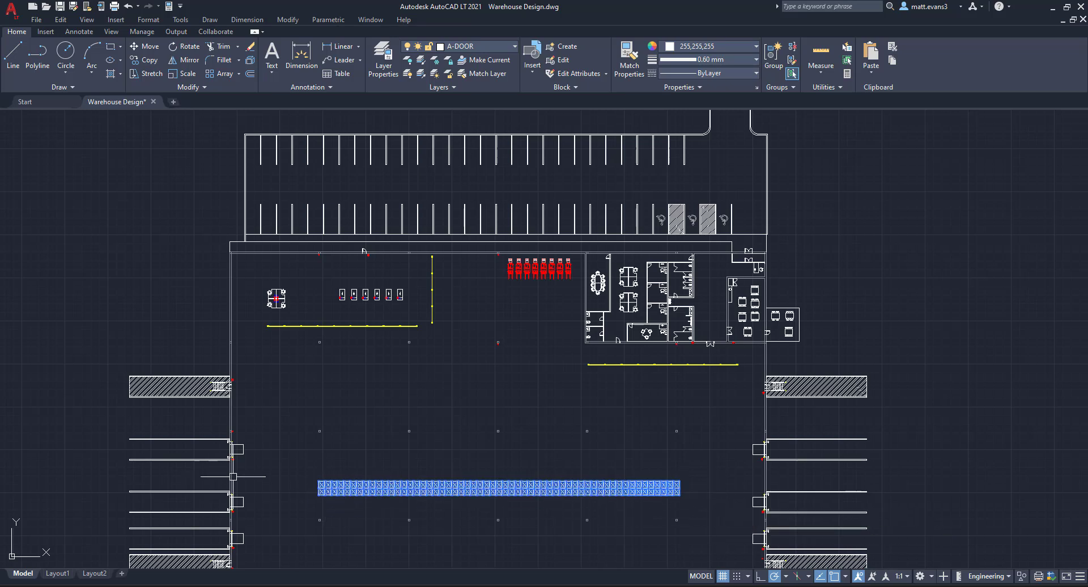
scroll(272, 481, up, 5)
right_click(357, 492)
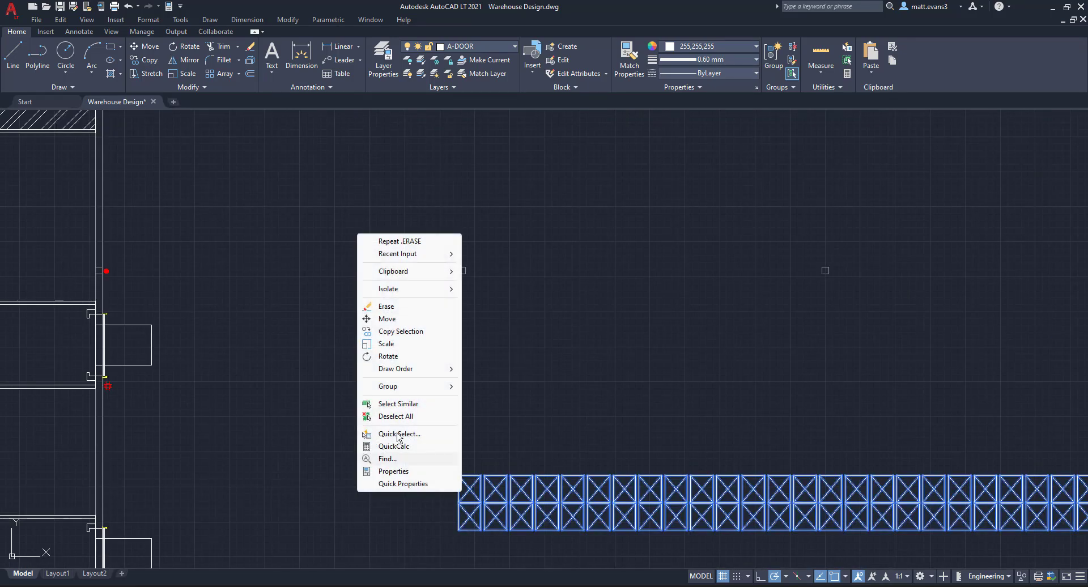
click(397, 331)
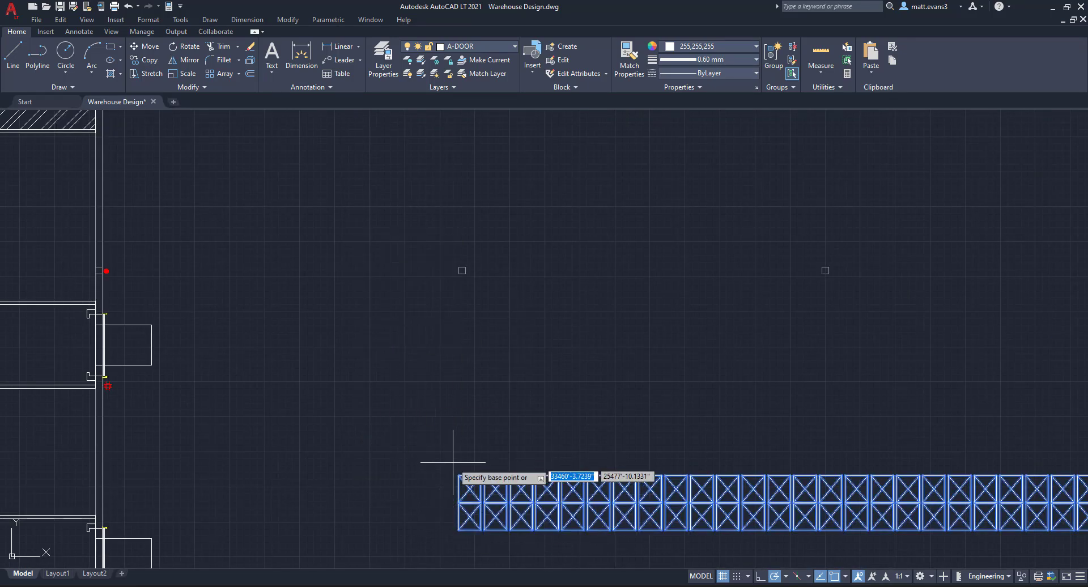
click(458, 476)
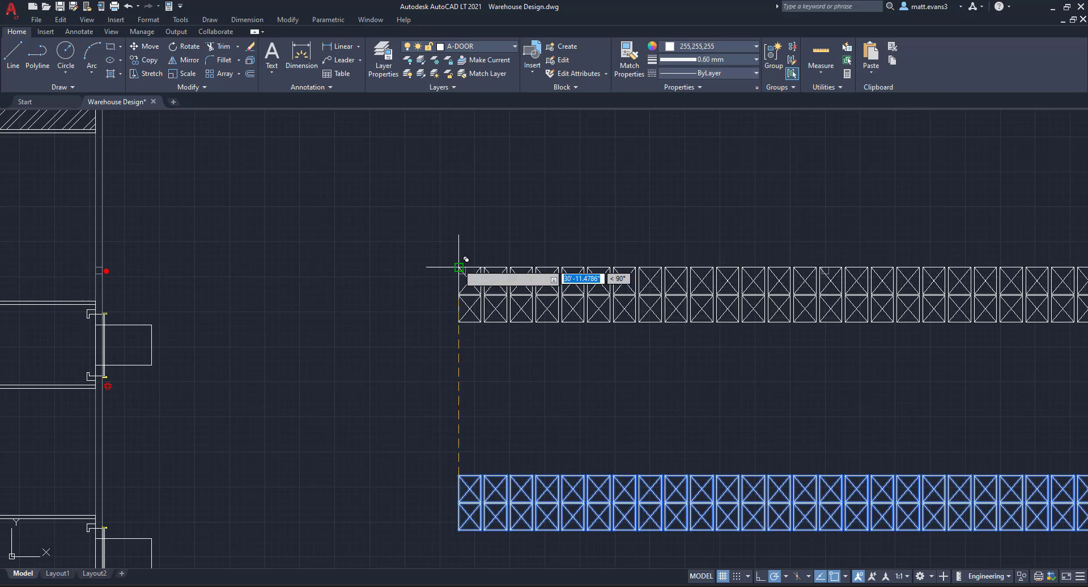
Step: Cancel the copy, then window-select the lower rack row and delete it
key(Escape)
click(434, 464)
scroll(583, 515, down, 4)
middle_drag(728, 514, 364, 469)
click(744, 493)
key(Delete)
Step: Start a line at the remaining rack row's bottom-left corner
click(13, 55)
scroll(119, 410, up, 7)
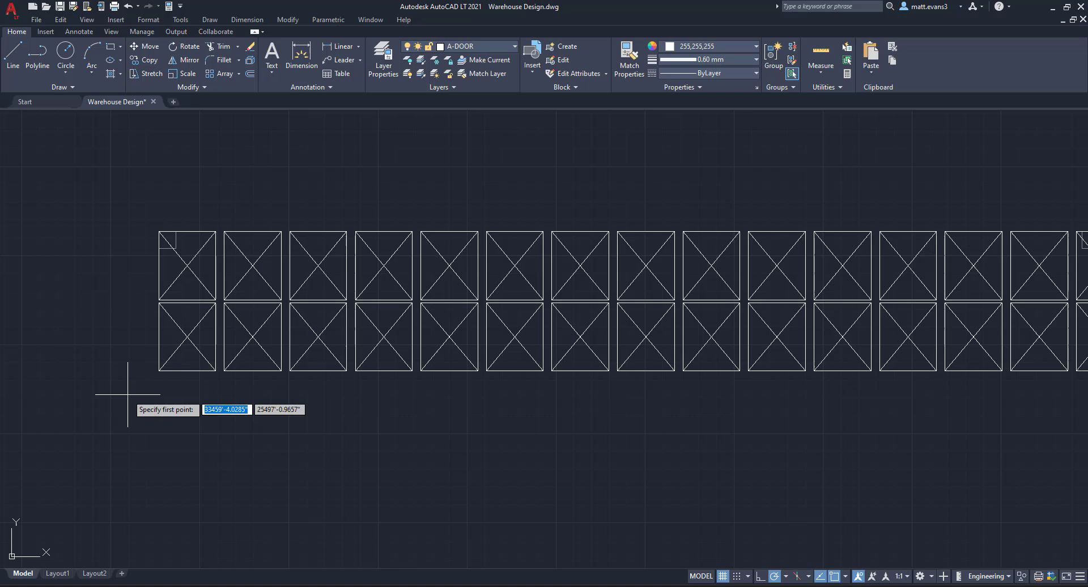
click(158, 371)
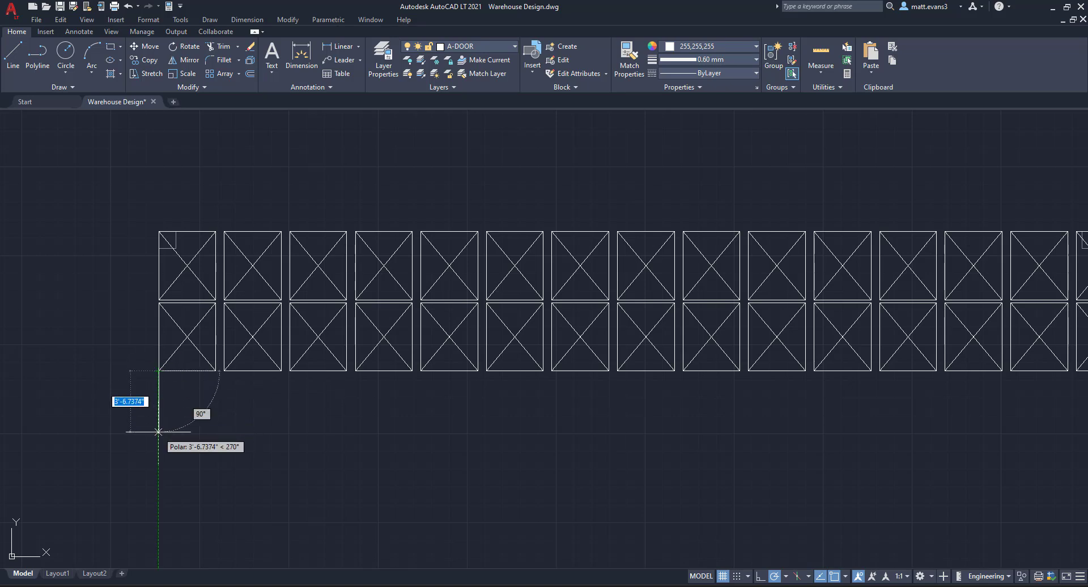
Step: Draw the 7' aisle guide line down, then copy the rack row from its corner
text(7')
key(Return)
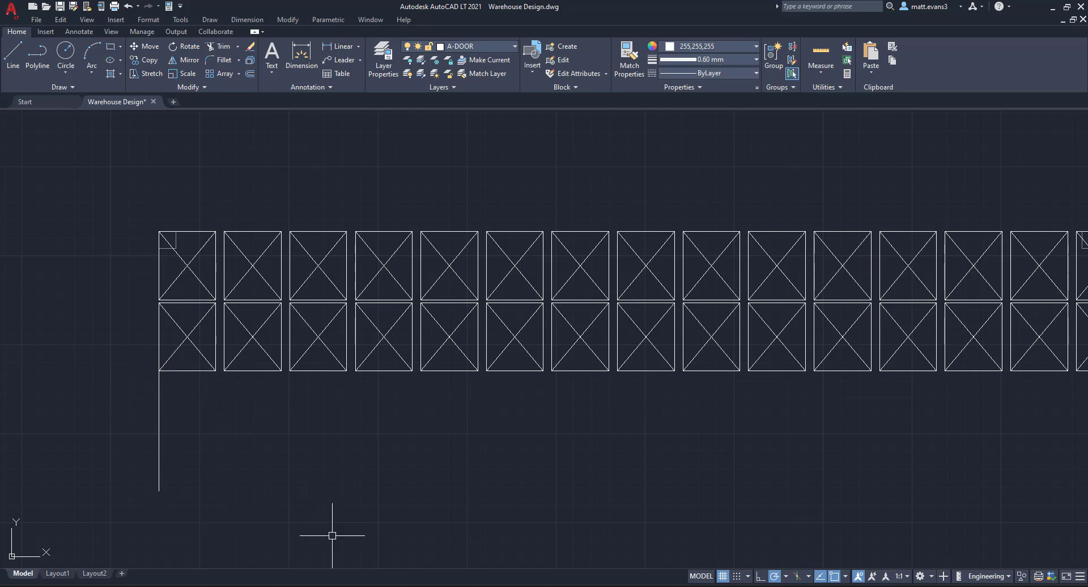
click(122, 204)
scroll(340, 367, down, 8)
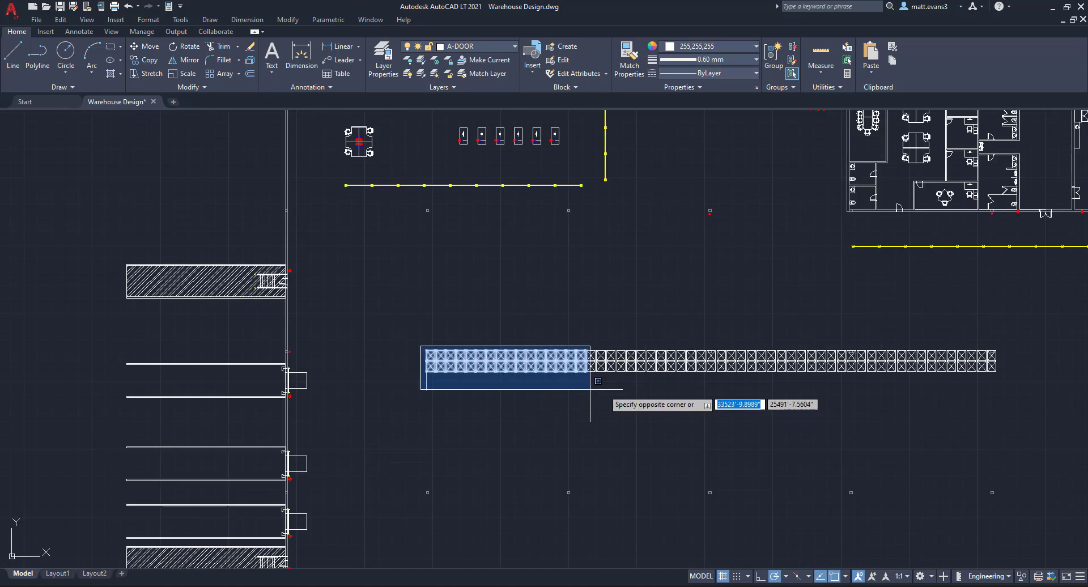
click(1048, 388)
right_click(539, 430)
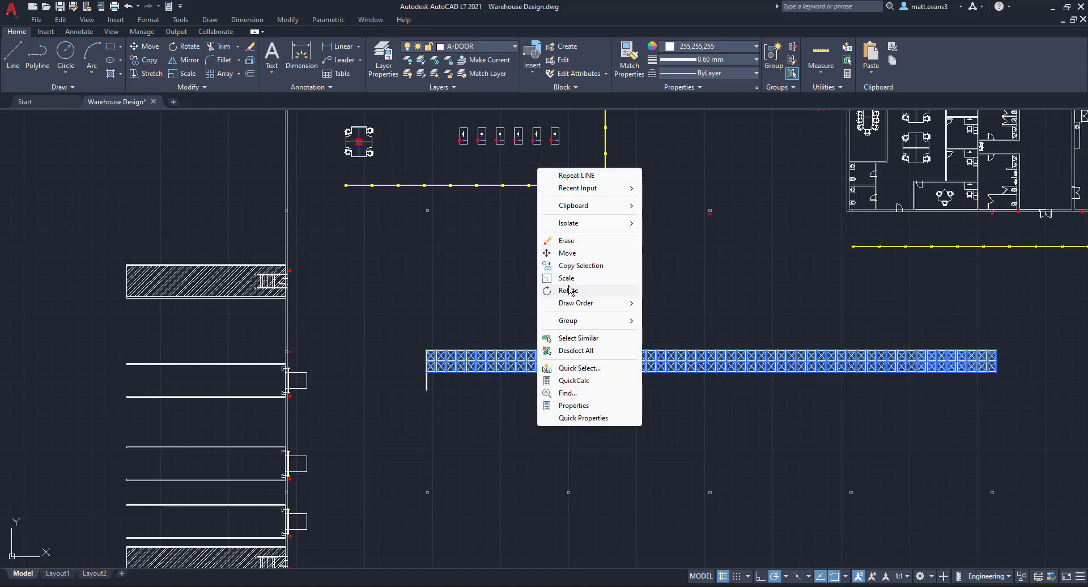
click(581, 265)
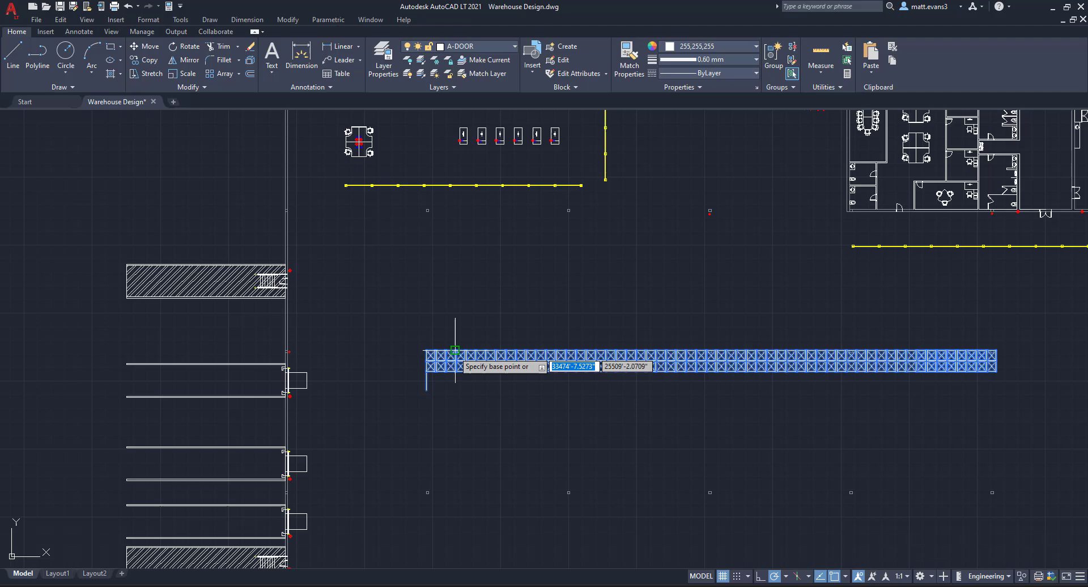
click(426, 350)
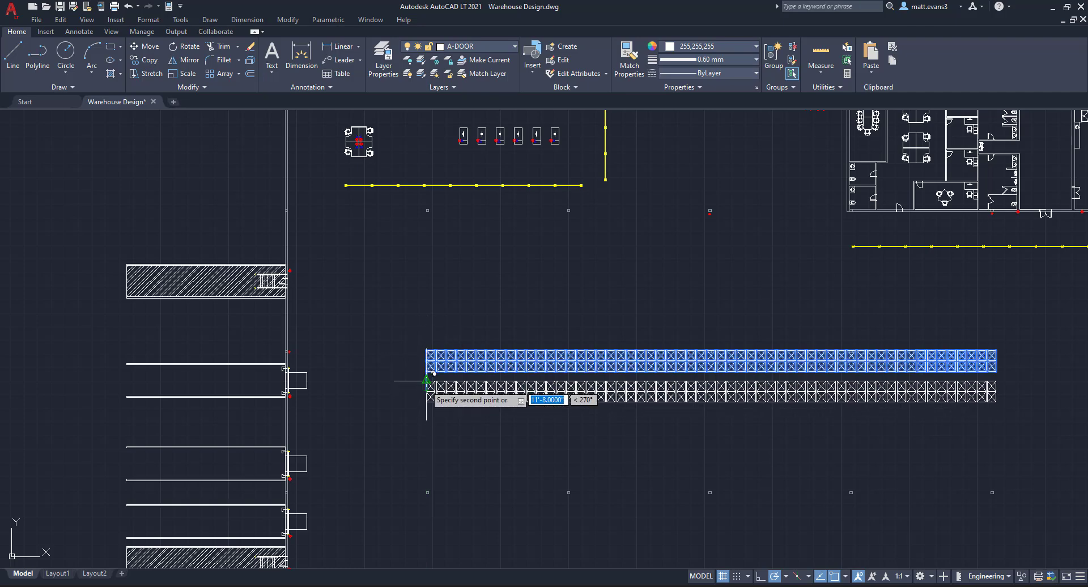
Step: Place the first two rack row copies stacked downward at aisle spacing
scroll(426, 381, up, 6)
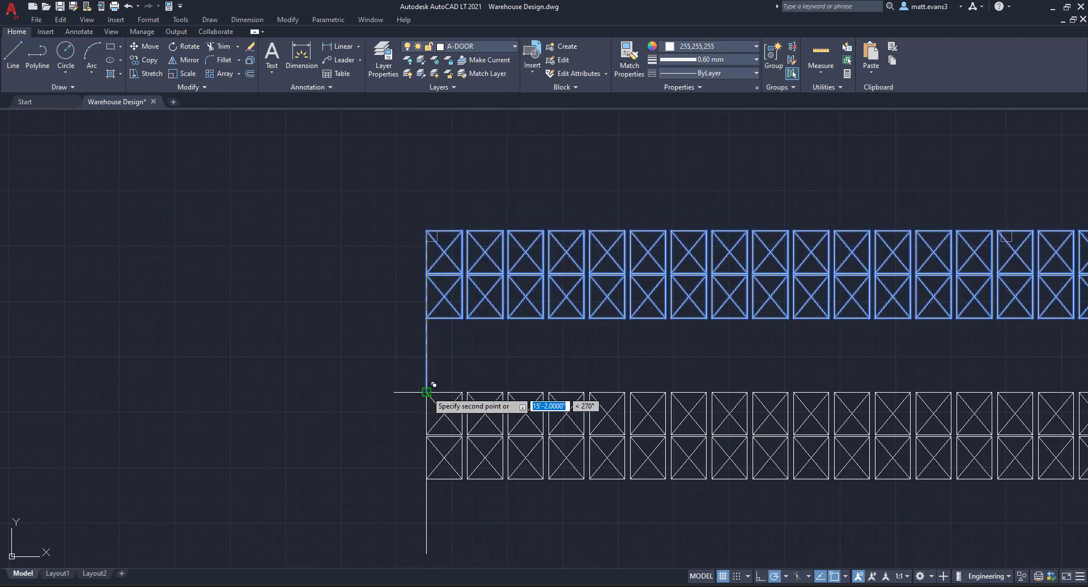
scroll(426, 391, down, 5)
scroll(439, 445, up, 3)
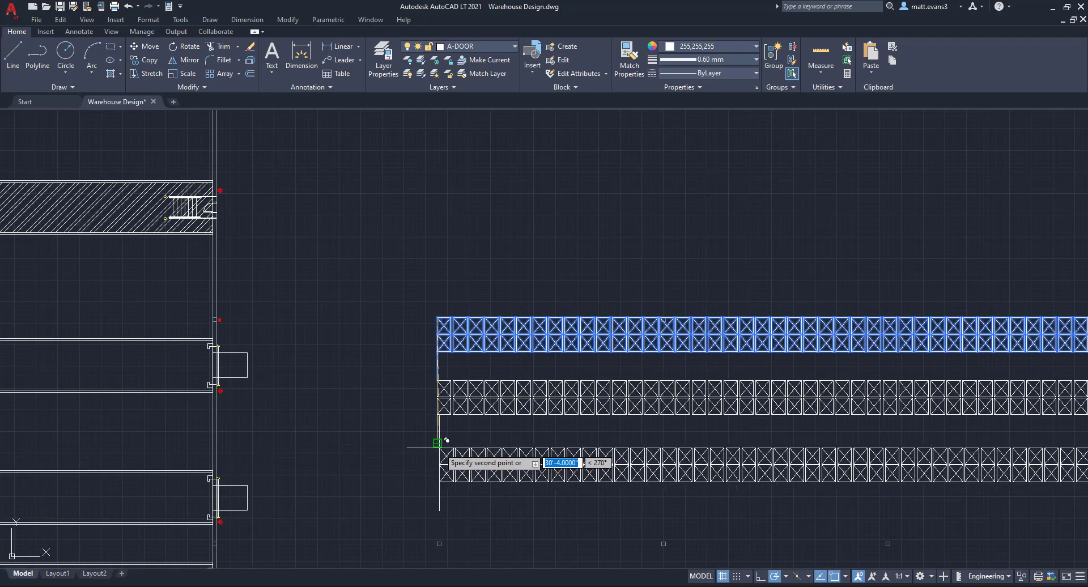
click(437, 443)
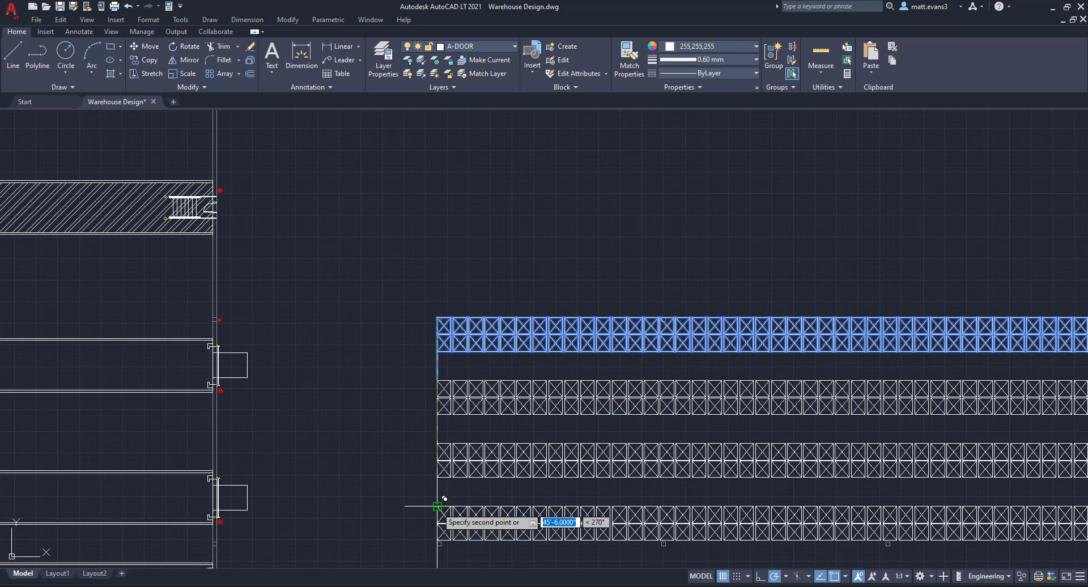
middle_drag(444, 498, 361, 417)
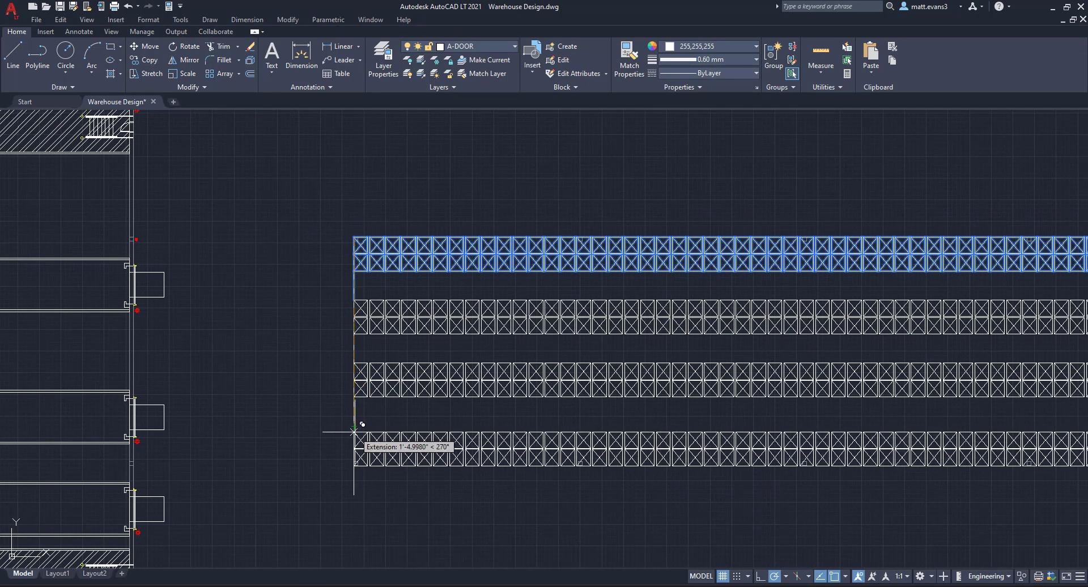
click(354, 432)
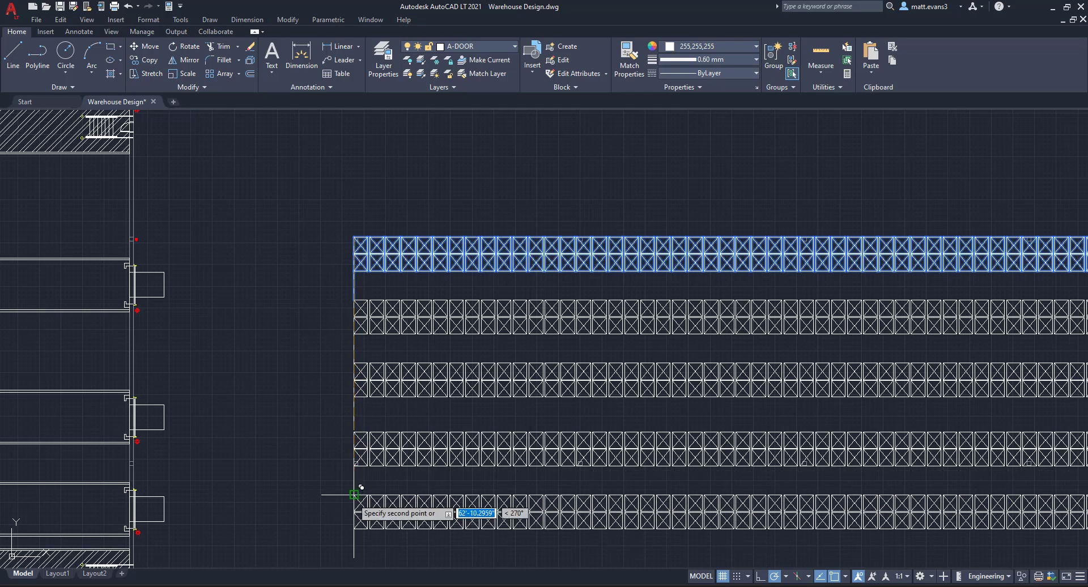
Step: Place two more evenly spaced rack row copies further down the storage area
scroll(391, 481, down, 4)
mouse_move(391, 482)
middle_down()
mouse_move(326, 397)
mouse_move(316, 538)
middle_up()
scroll(323, 417, up, 8)
scroll(331, 431, down, 6)
scroll(338, 476, up, 5)
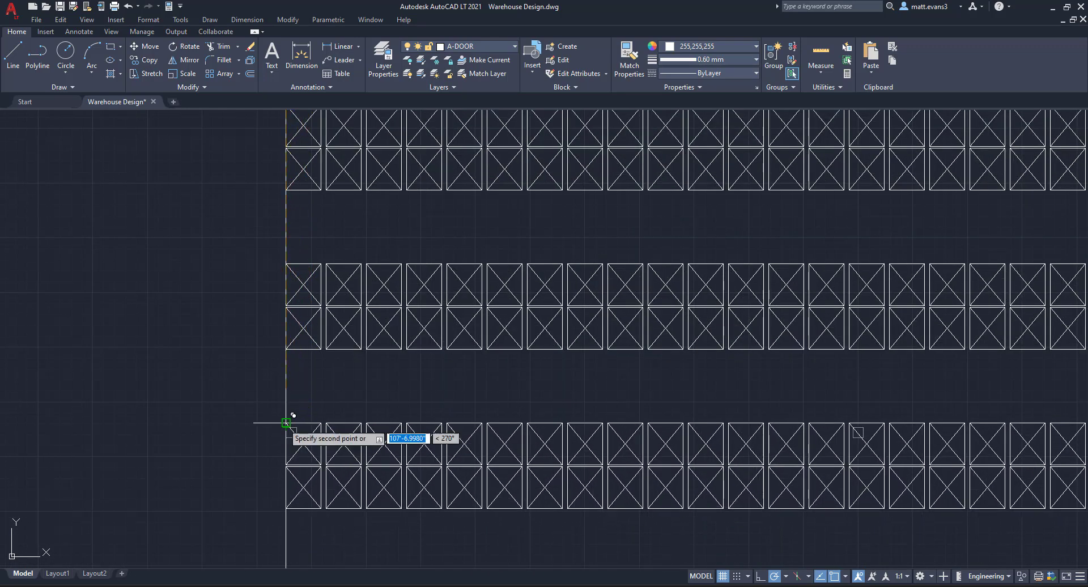
scroll(286, 422, down, 4)
middle_drag(323, 469, 371, 408)
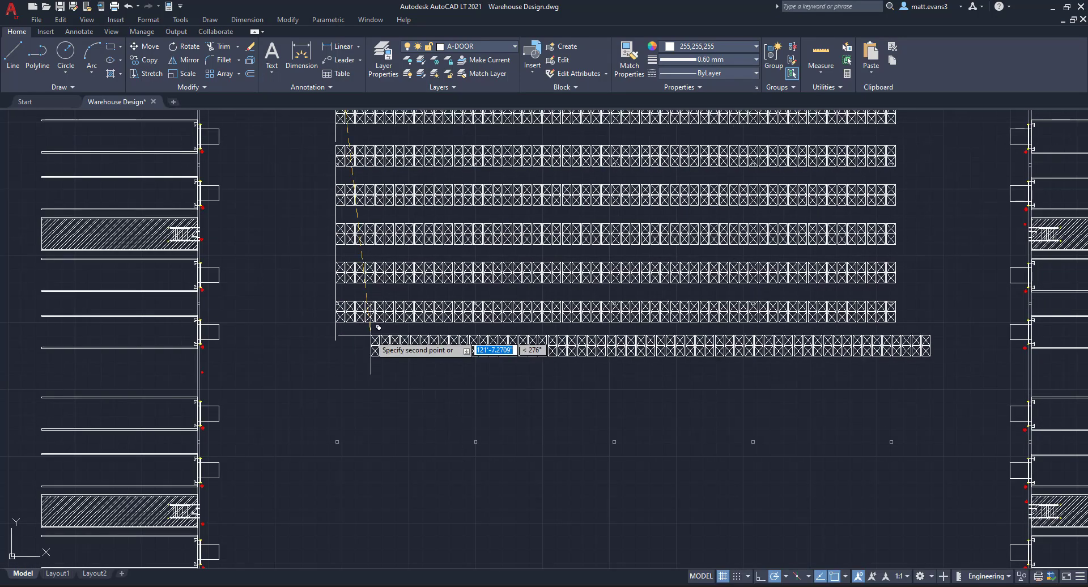
click(336, 340)
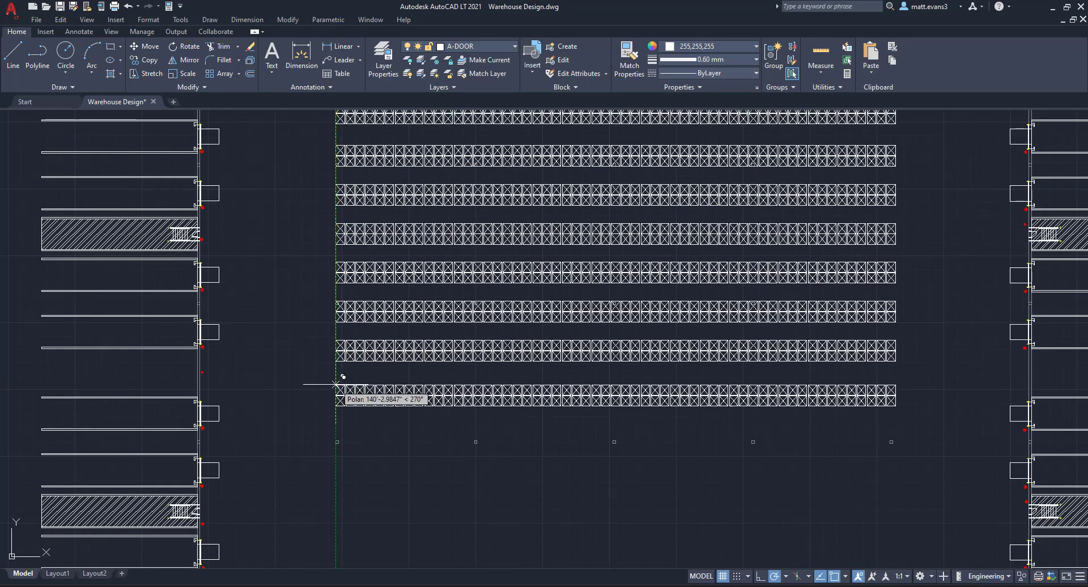
click(336, 383)
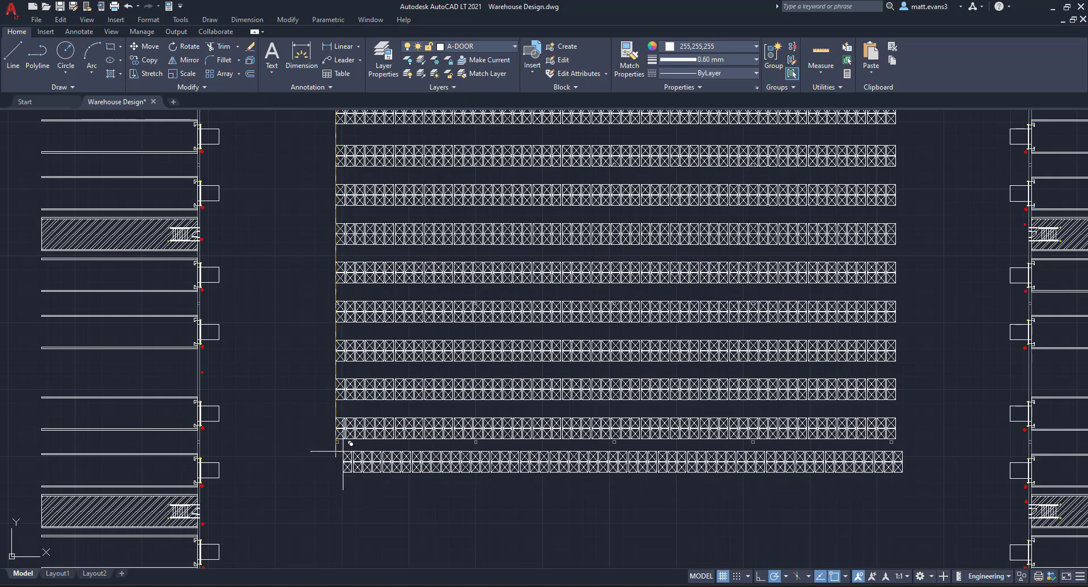
key(Escape)
scroll(329, 419, up, 6)
click(335, 407)
scroll(656, 537, down, 8)
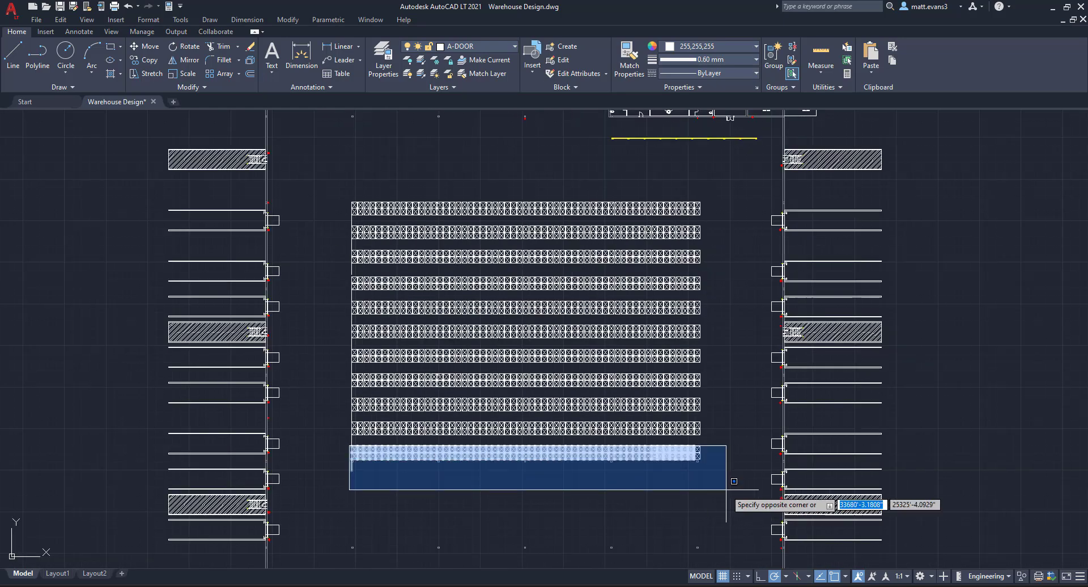
Step: Select the bottom rack row and start a copy, then cancel it and deselect
click(730, 485)
scroll(365, 479, up, 4)
right_click(367, 480)
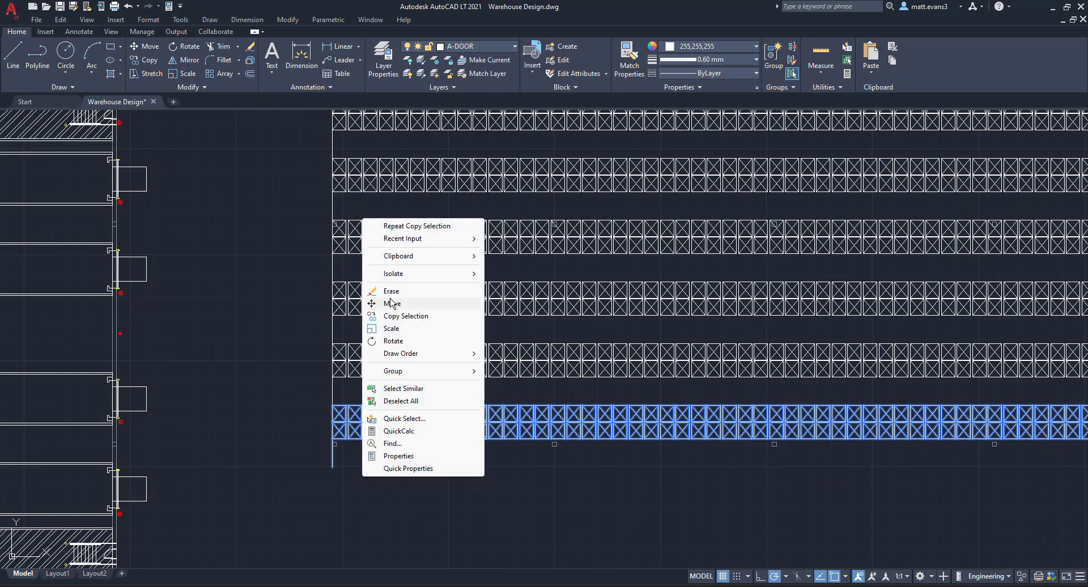
click(398, 316)
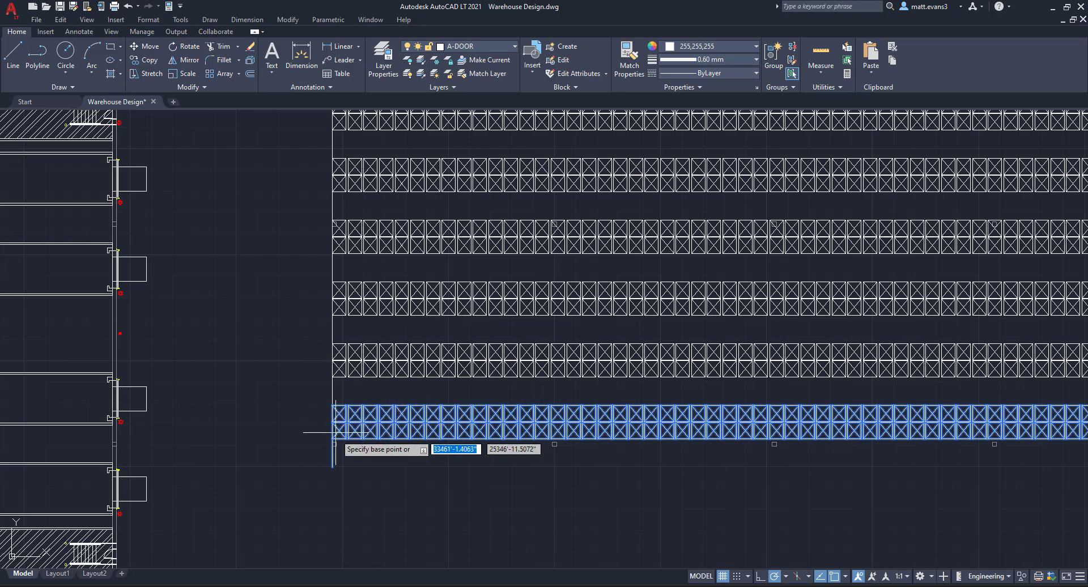
key(Escape)
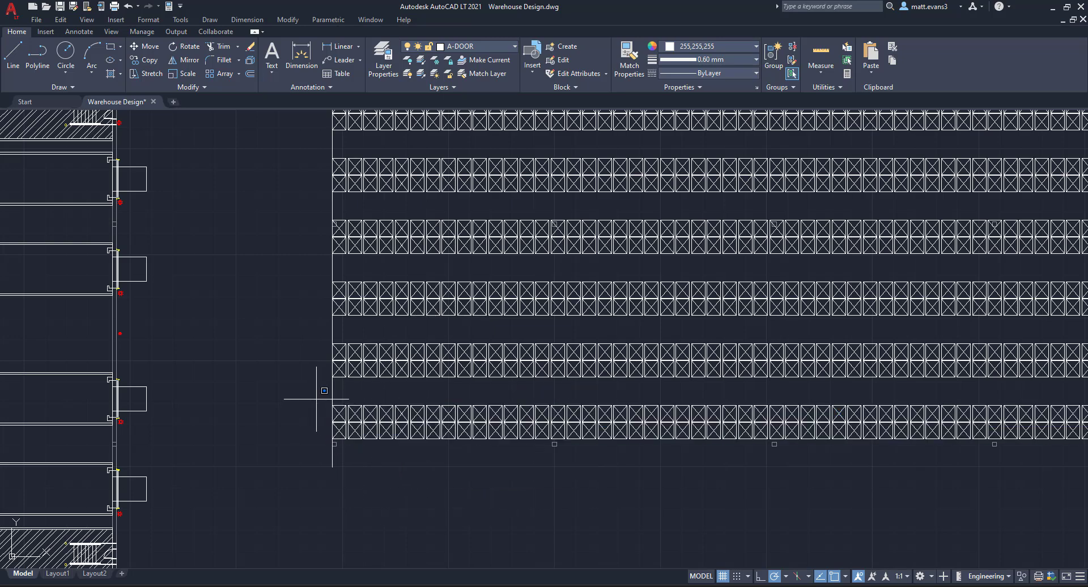
Step: Window-select the bottom rack row and move it slightly lower from its corner
click(327, 398)
scroll(519, 471, down, 4)
click(800, 475)
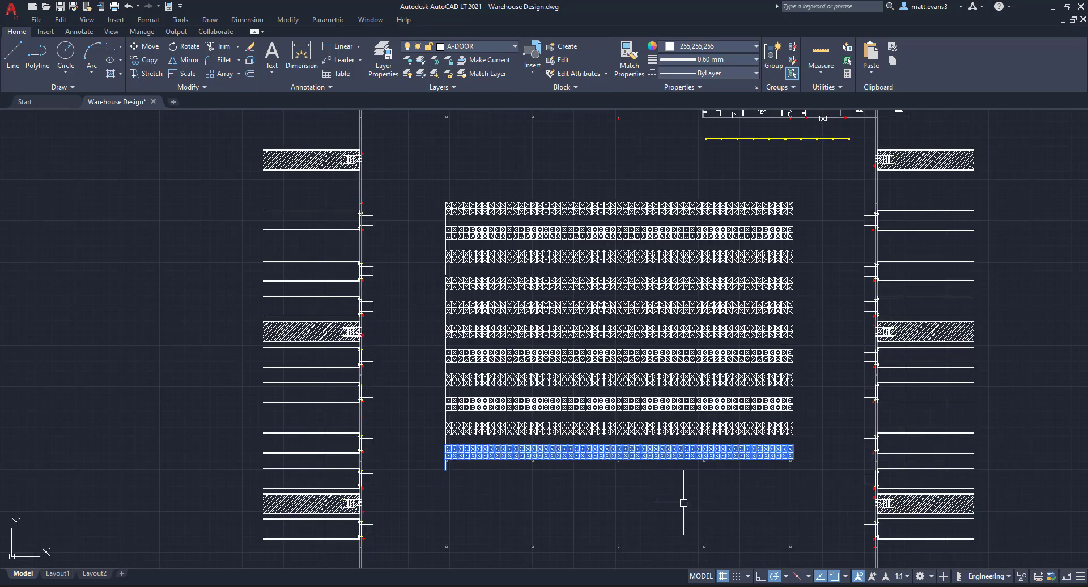
right_click(456, 478)
click(499, 306)
scroll(425, 470, up, 7)
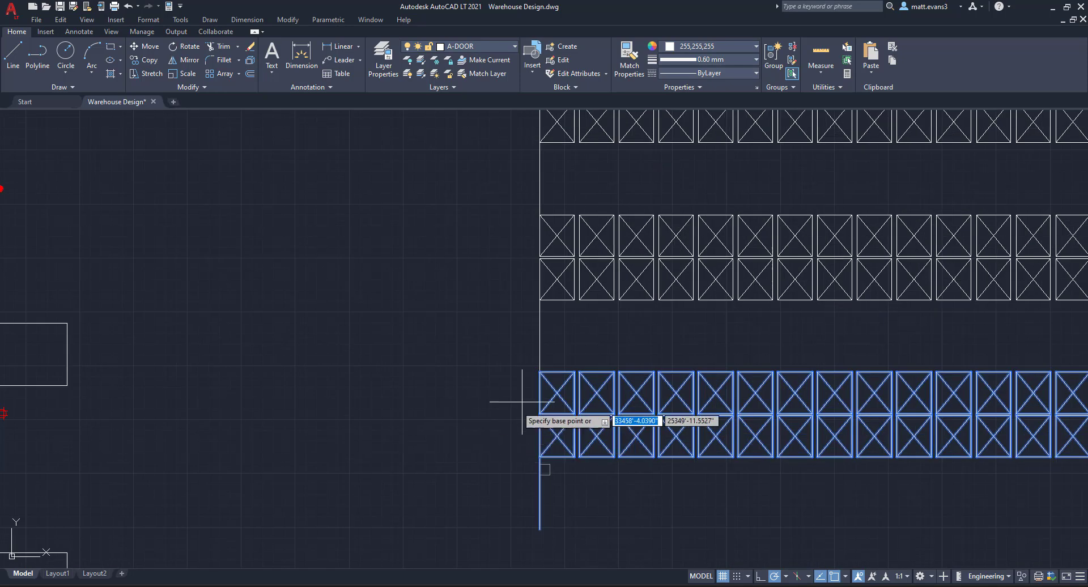
click(540, 372)
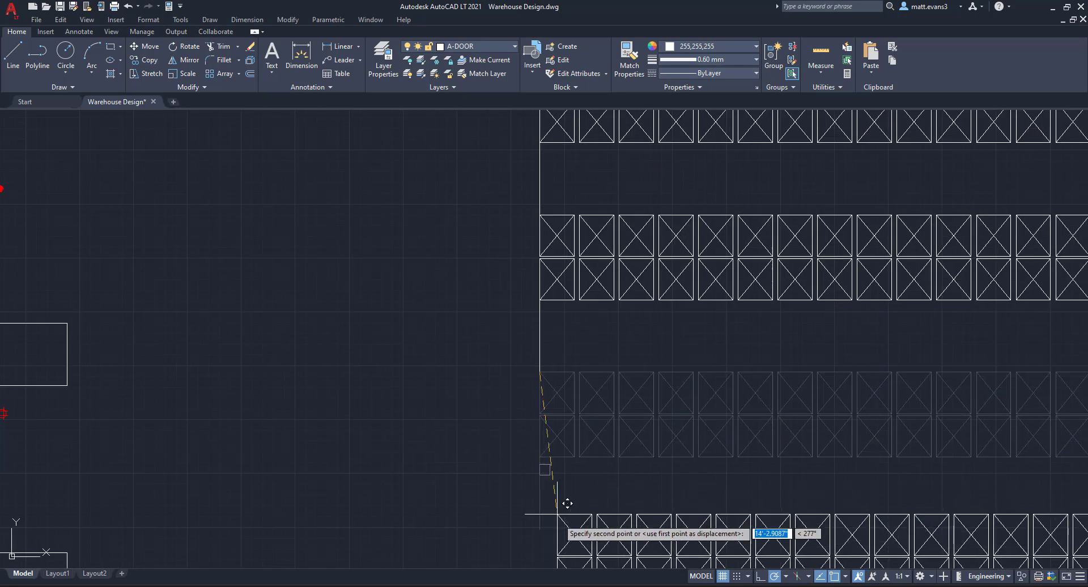
click(539, 389)
Step: Copy the bottom rack row three times downward at the regular row spacing
scroll(555, 453, down, 5)
scroll(555, 458, down, 3)
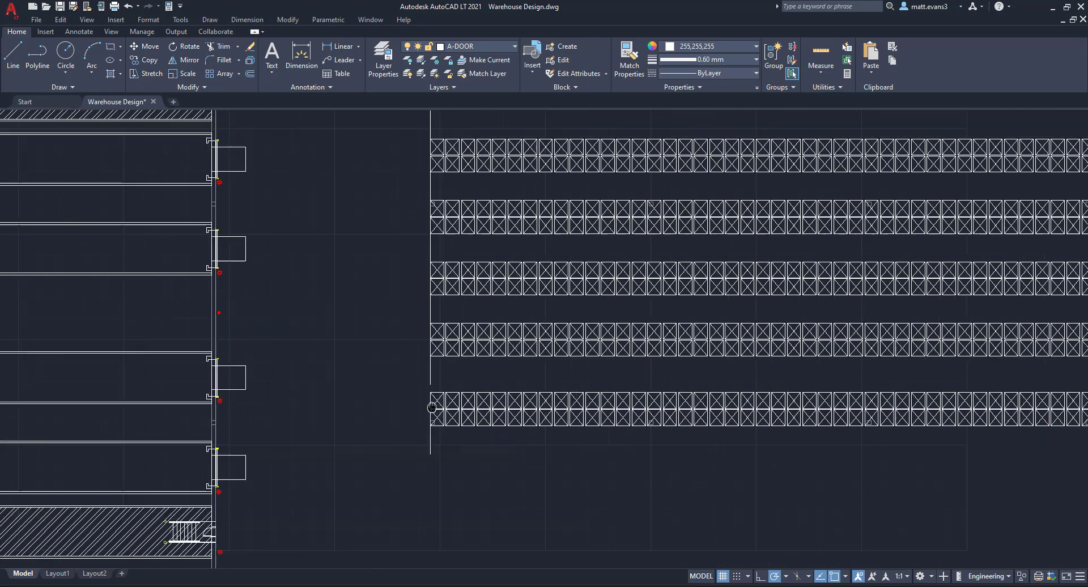
click(412, 383)
scroll(658, 453, down, 5)
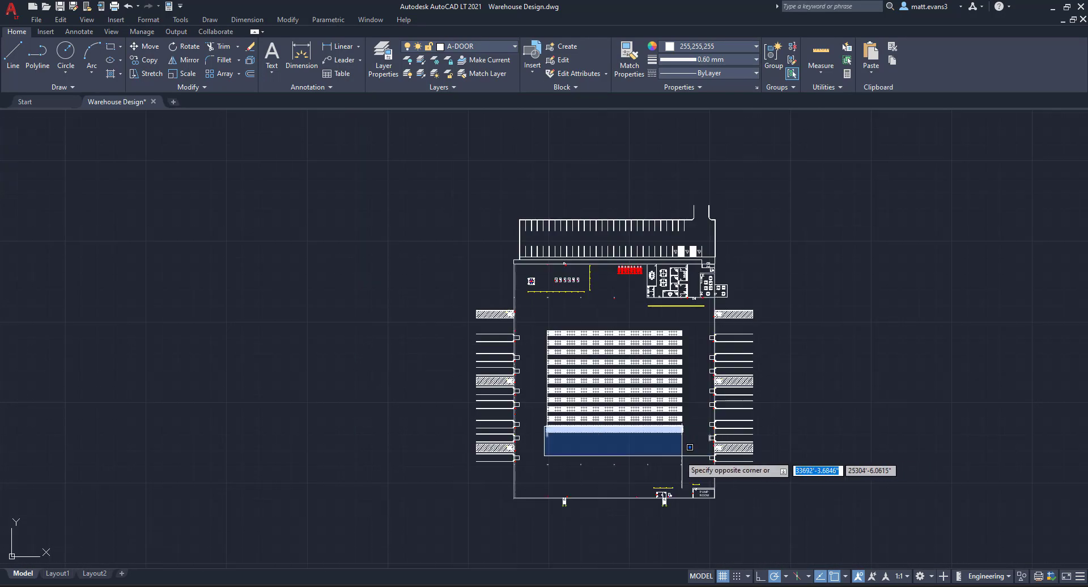
click(715, 463)
scroll(541, 439, up, 4)
right_click(595, 440)
click(641, 305)
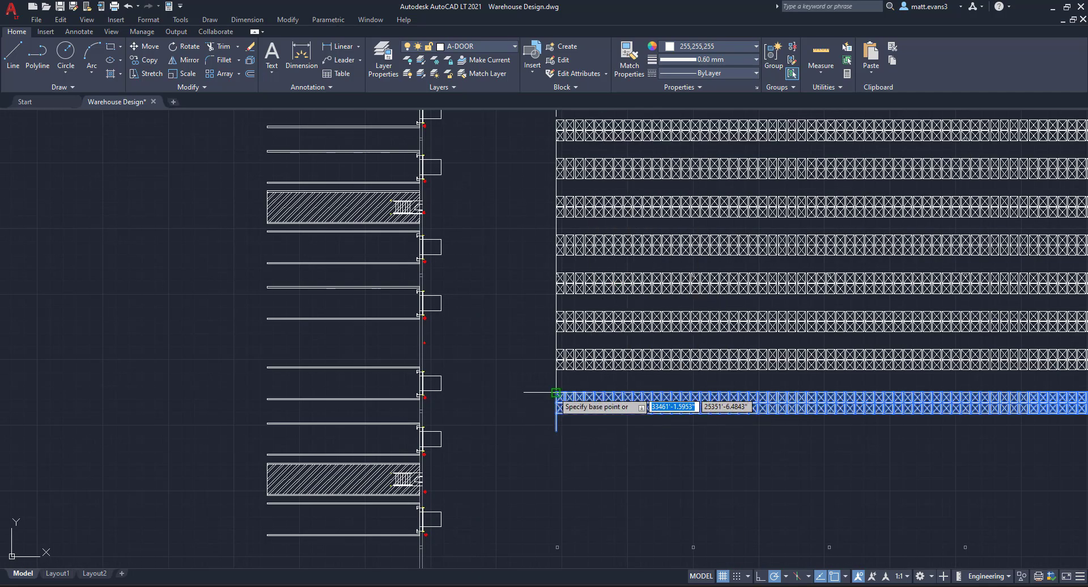
click(554, 395)
click(557, 431)
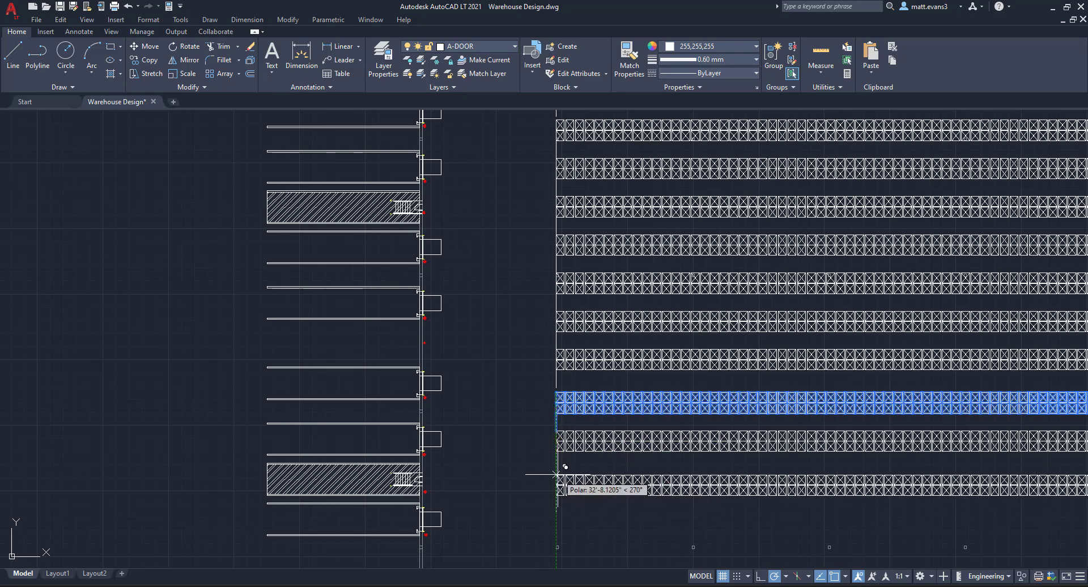
click(556, 469)
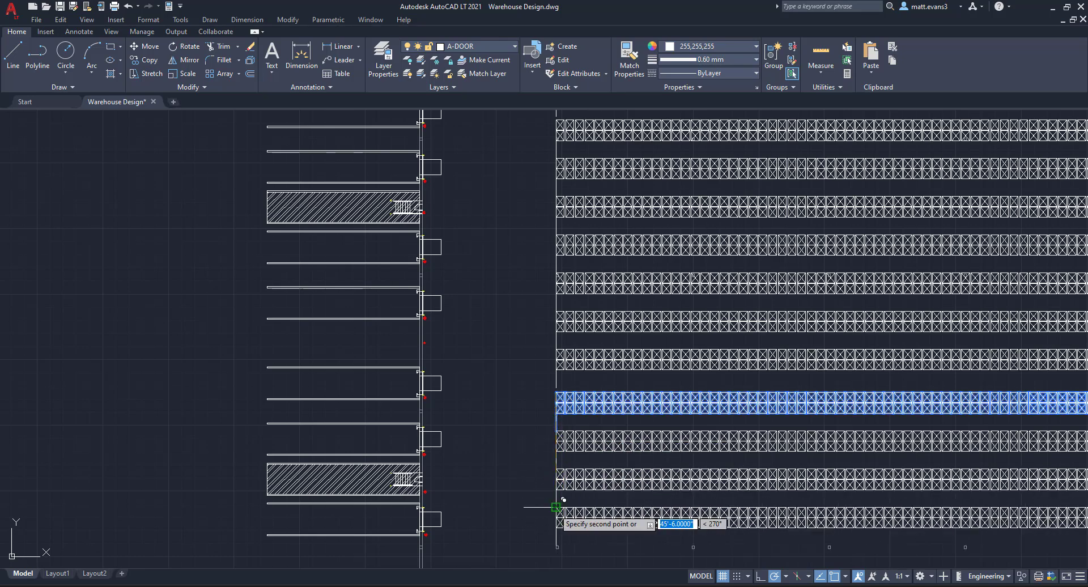
click(555, 508)
key(Escape)
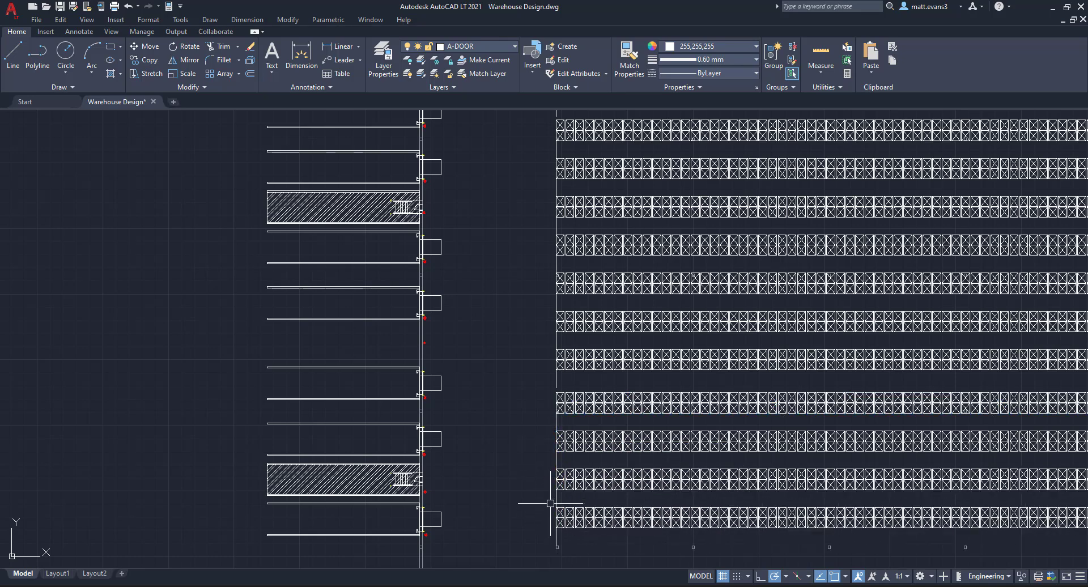
Step: Move the last rack row slightly lower, snapping from its corner
click(550, 503)
scroll(787, 538, down, 3)
click(844, 518)
scroll(844, 519, up, 3)
scroll(696, 538, up, 2)
right_click(443, 494)
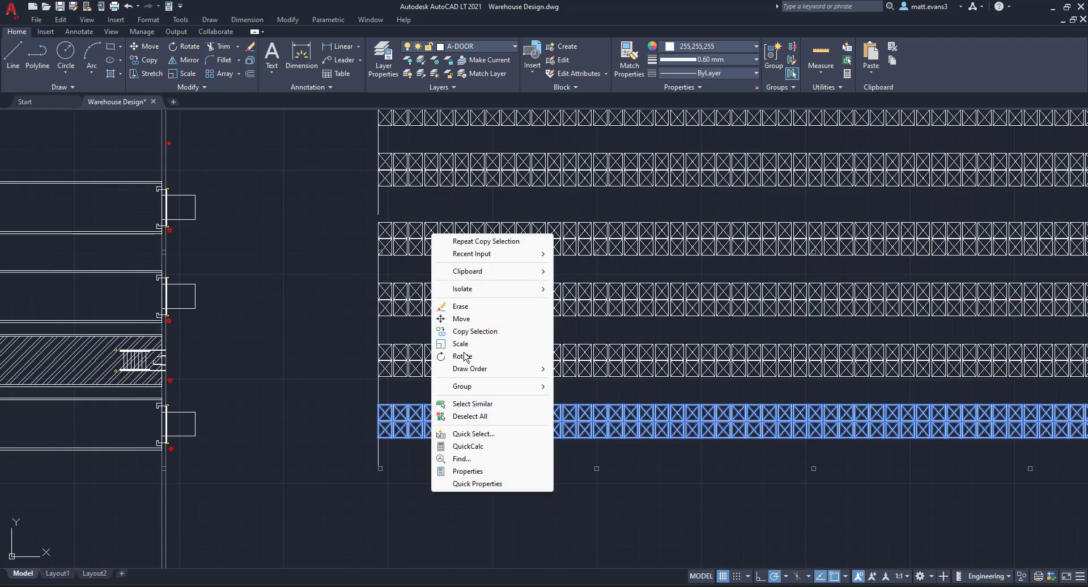
click(468, 318)
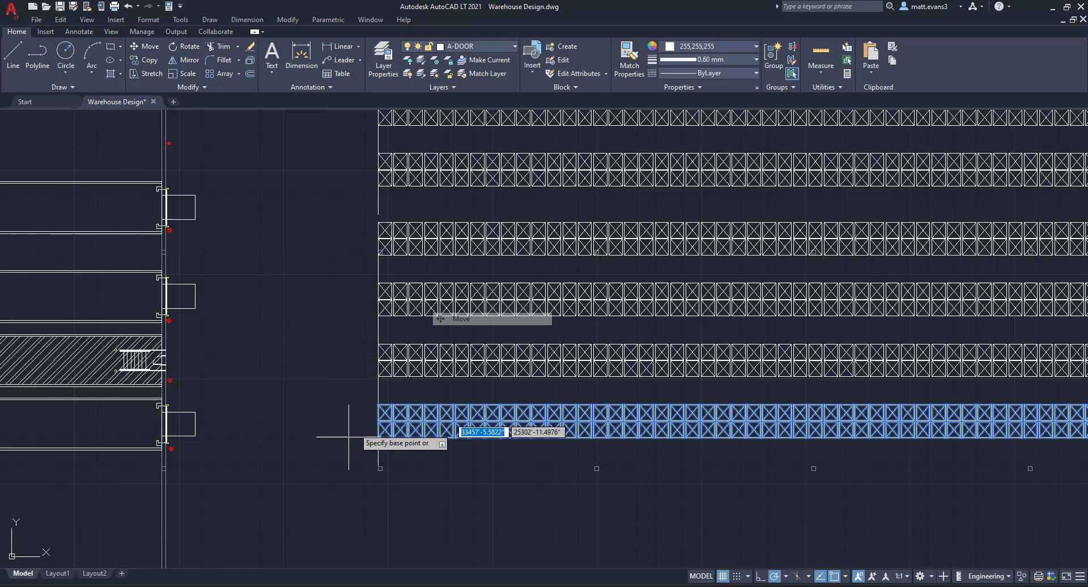
click(379, 405)
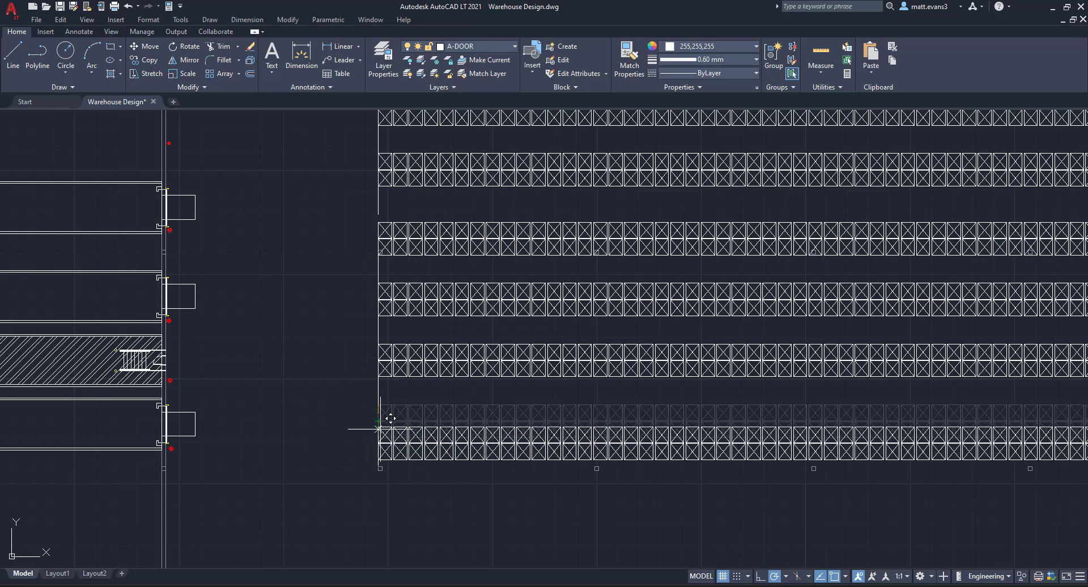
click(379, 414)
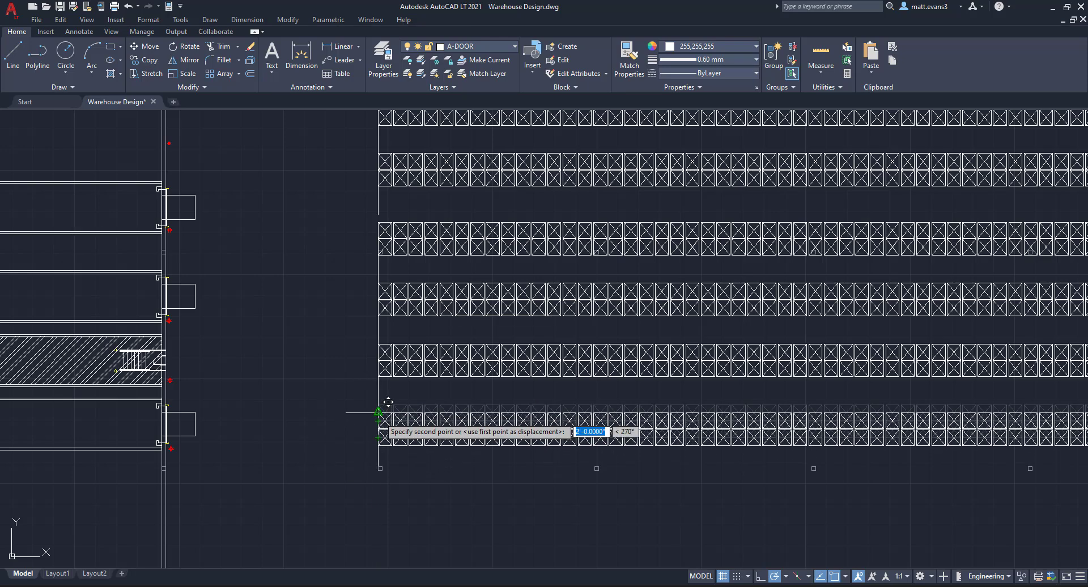
click(363, 404)
Step: Move the bottom rack row slightly up so it lines up with the rows above
scroll(426, 452, down, 3)
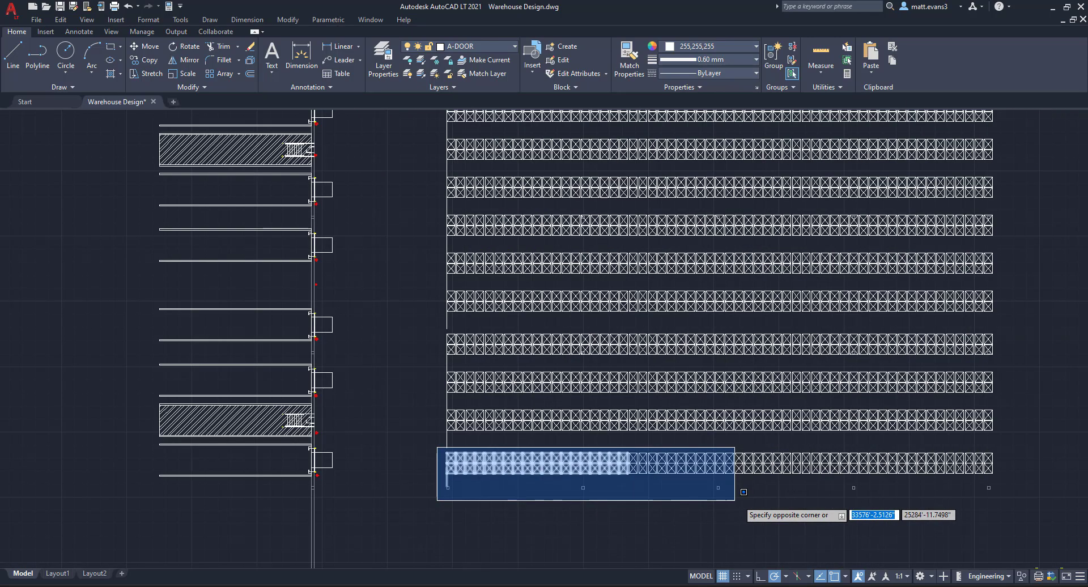
click(942, 499)
right_click(662, 529)
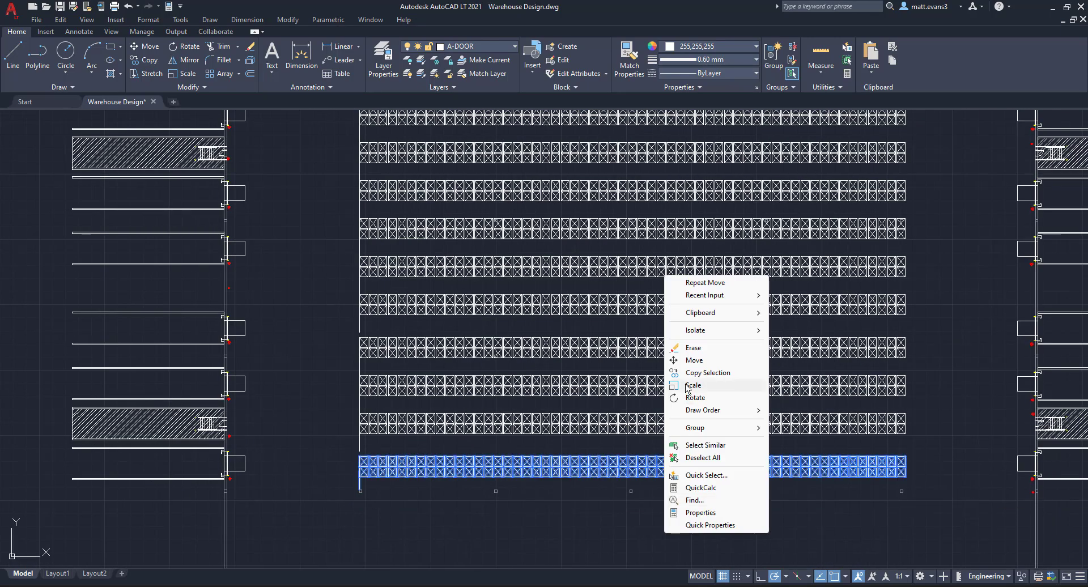
click(705, 361)
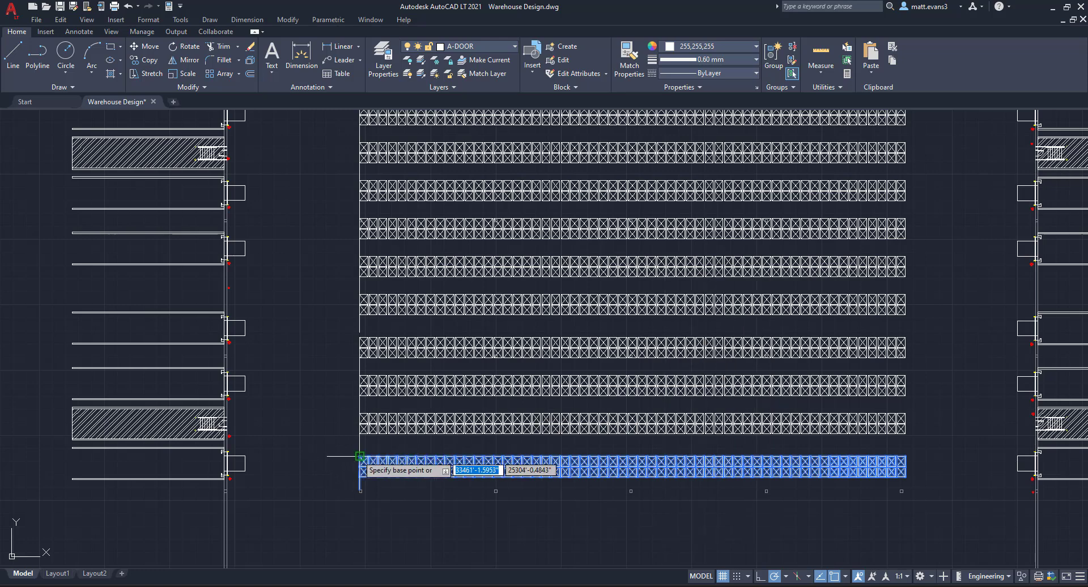
click(360, 456)
click(359, 451)
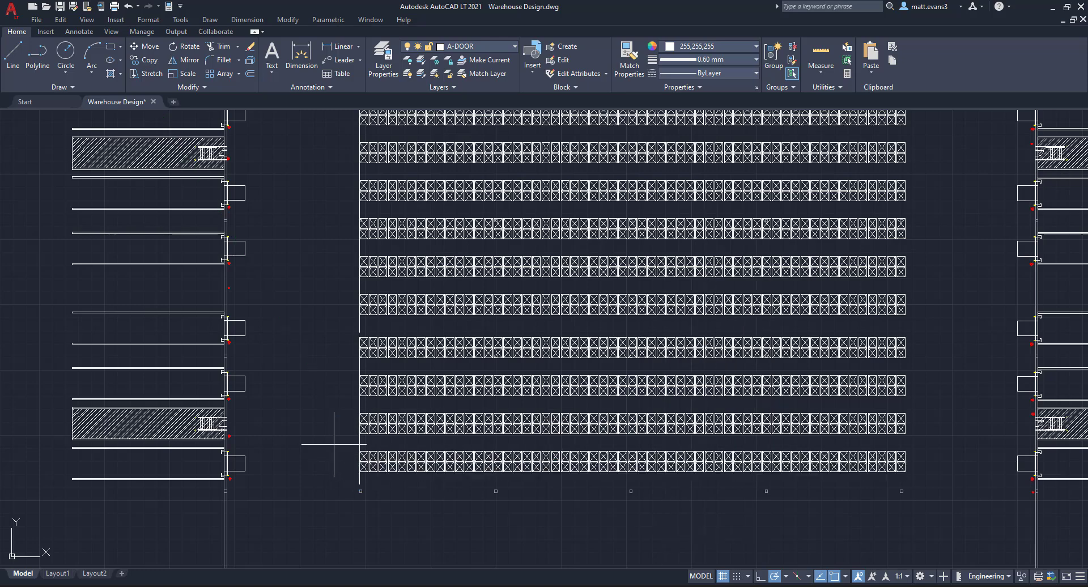
Step: Copy the bottom rack row from its corner to one more row beneath it
click(335, 445)
click(909, 493)
right_click(930, 508)
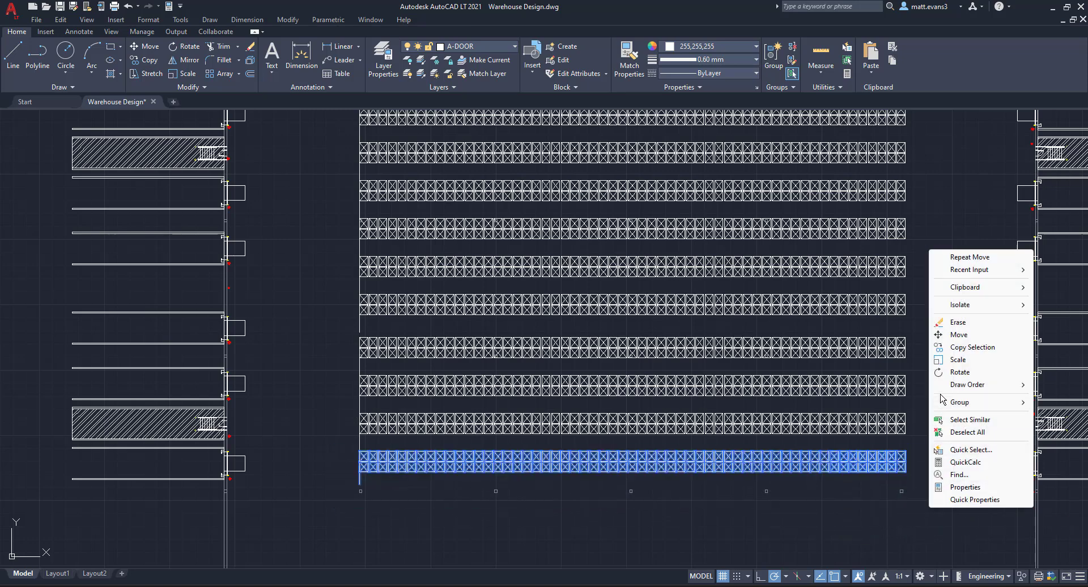
click(958, 347)
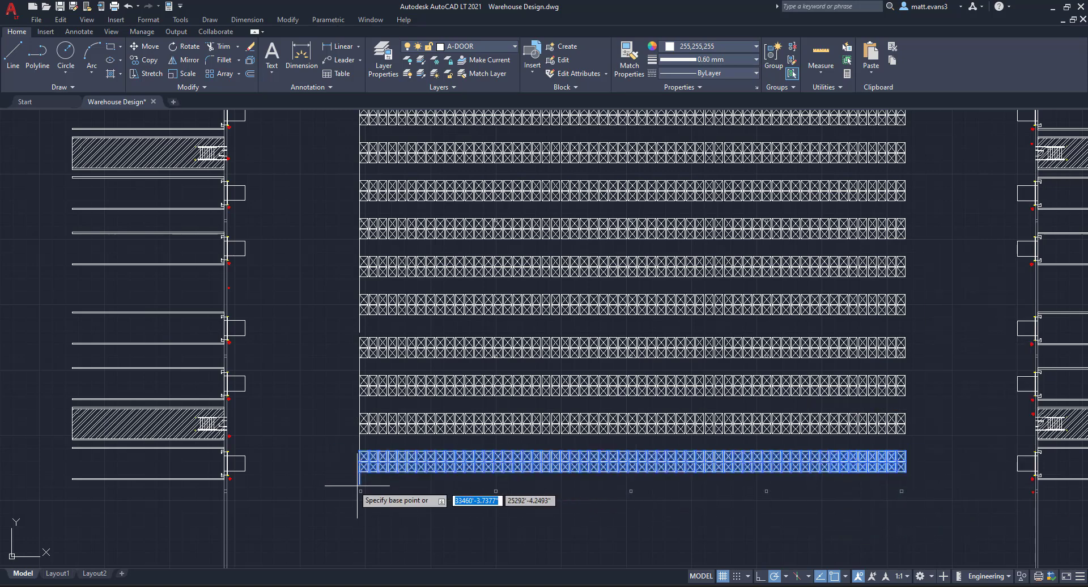
click(359, 452)
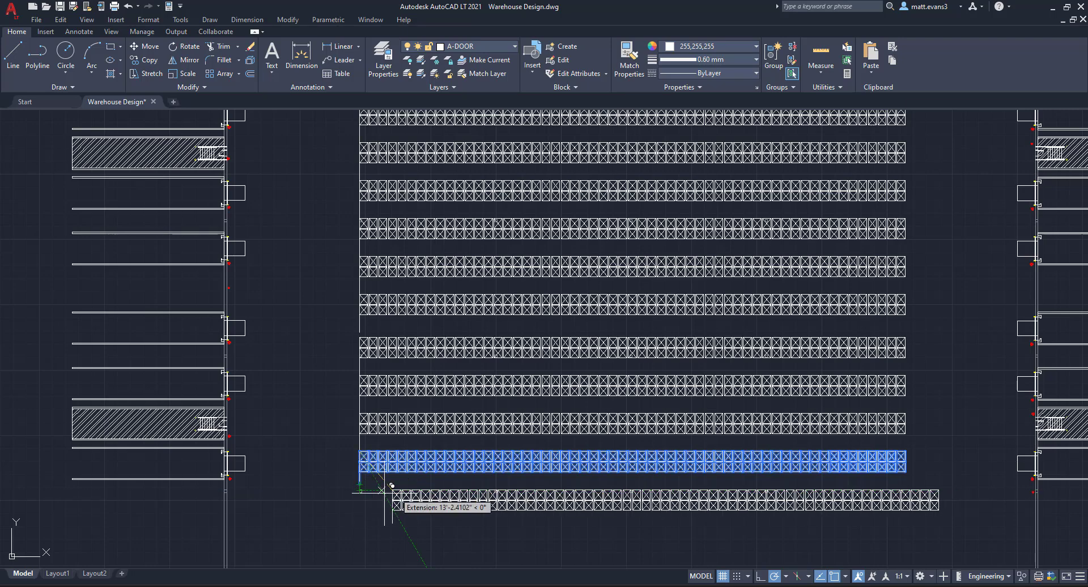
scroll(392, 485, up, 5)
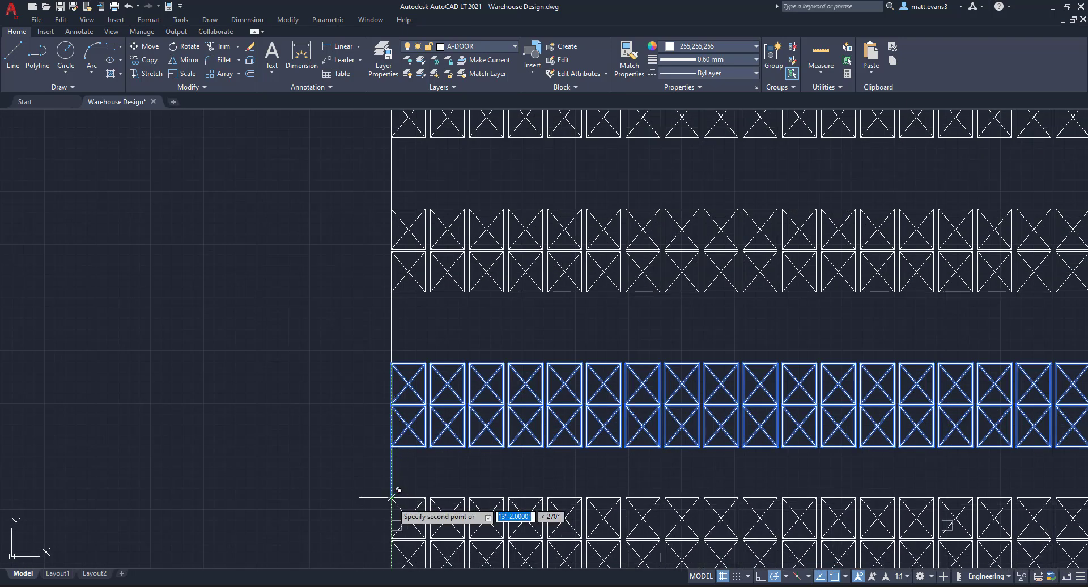
scroll(391, 497, down, 5)
click(404, 532)
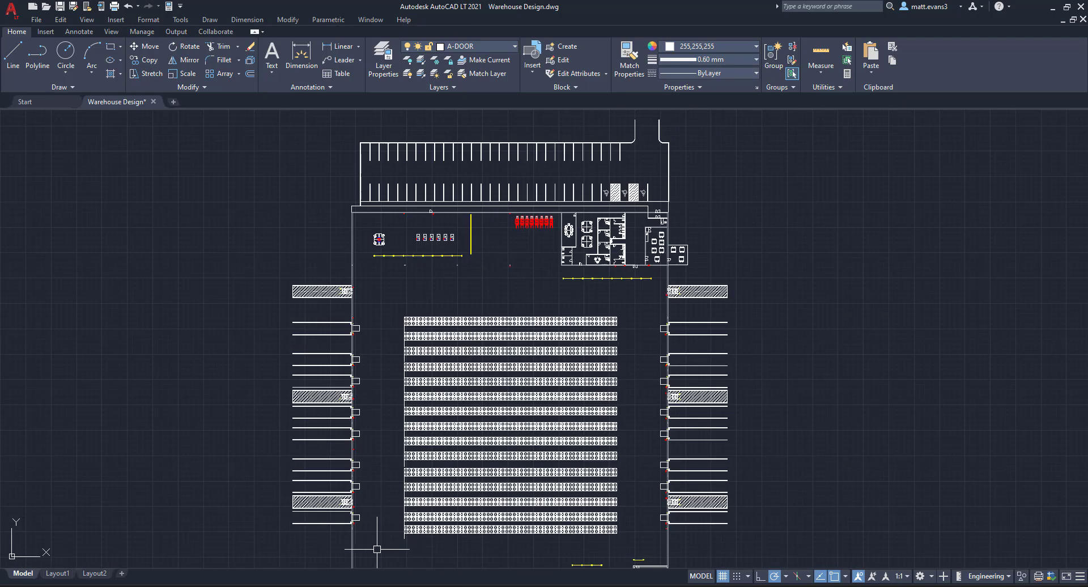
Step: Select the bottom rack row and zoom in and out to review the stacked rack rows
click(404, 537)
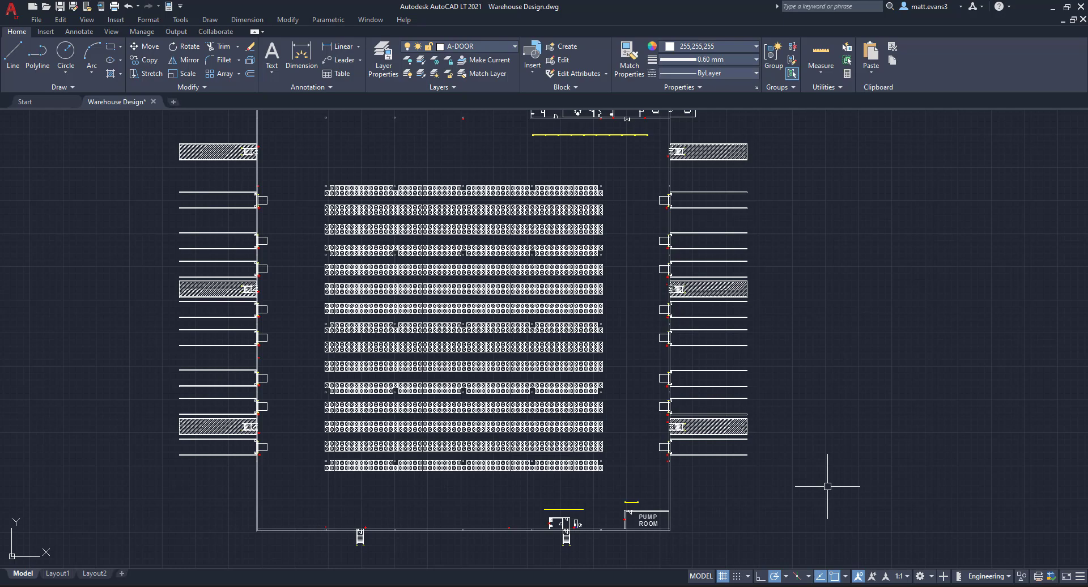
scroll(538, 198, up, 3)
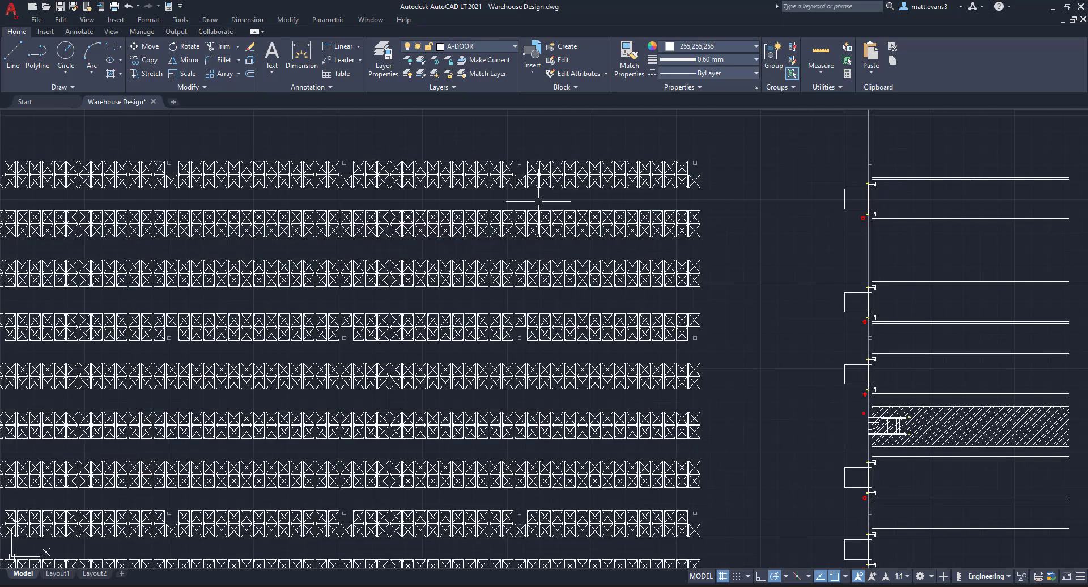
scroll(457, 214, down, 3)
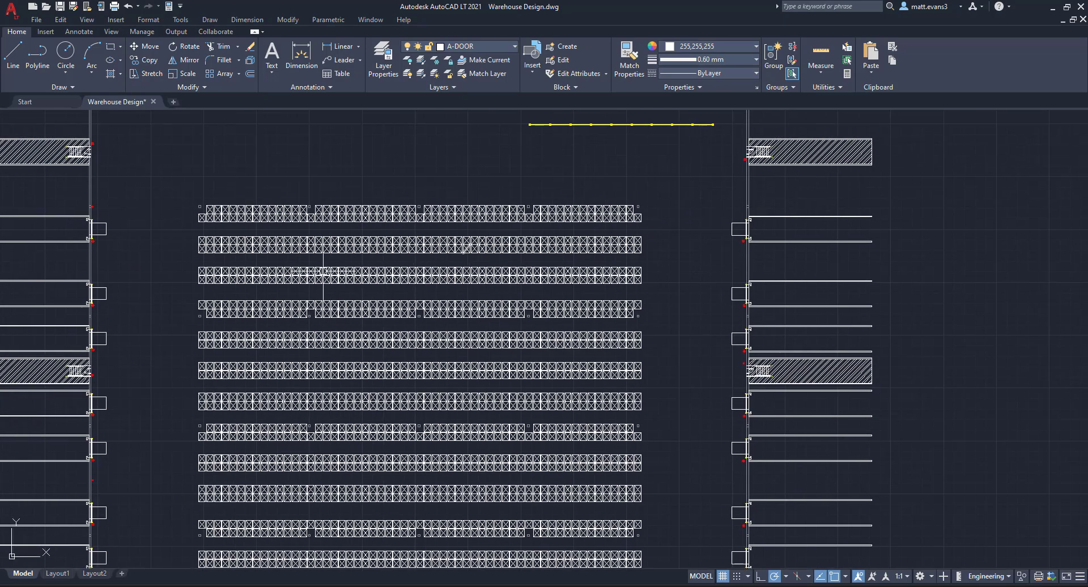
scroll(323, 272, up, 2)
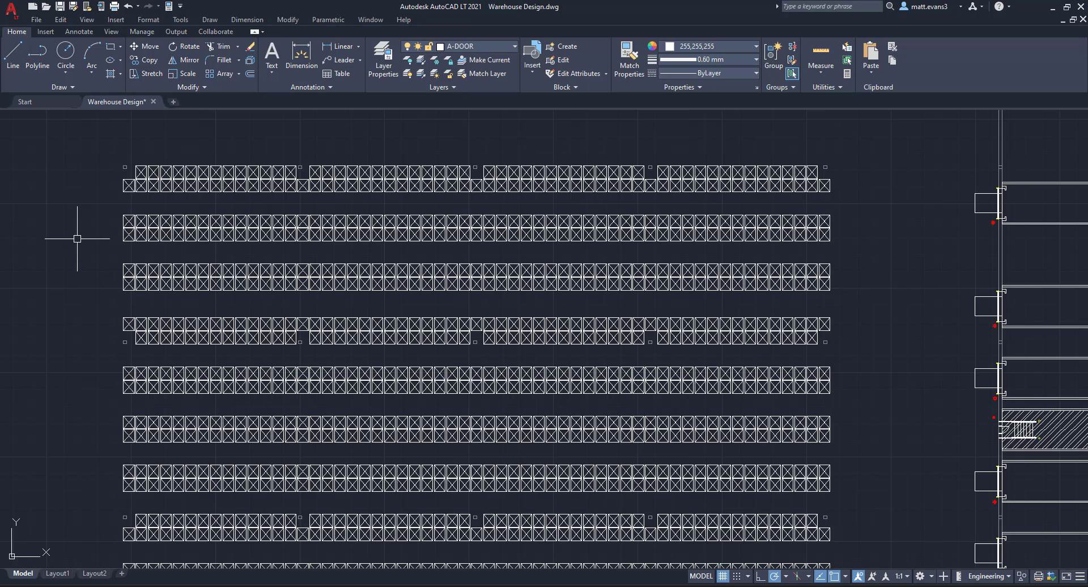
scroll(77, 239, down, 2)
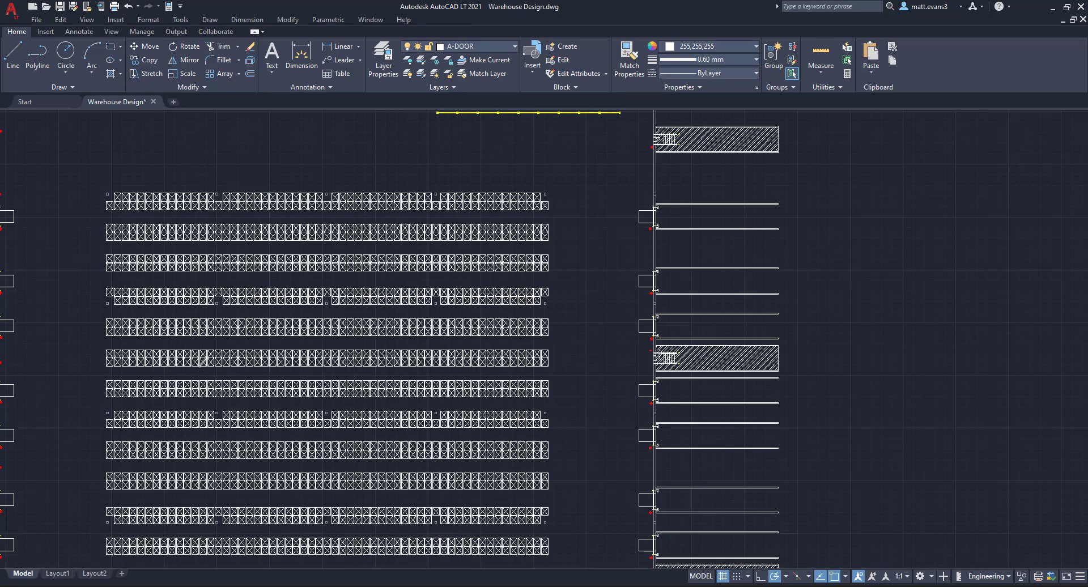
scroll(204, 340, down, 2)
middle_drag(153, 479, 248, 448)
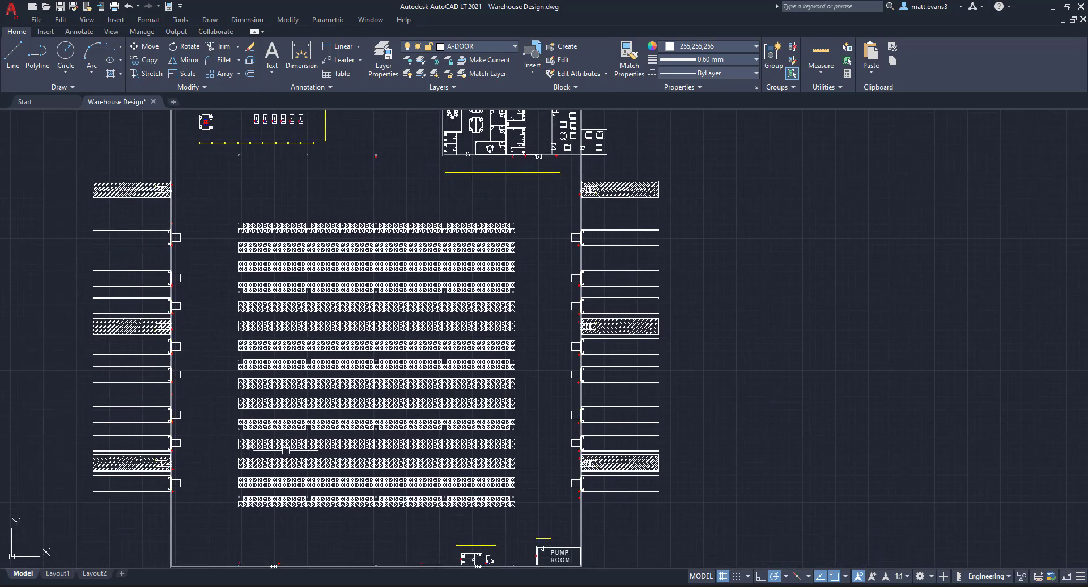